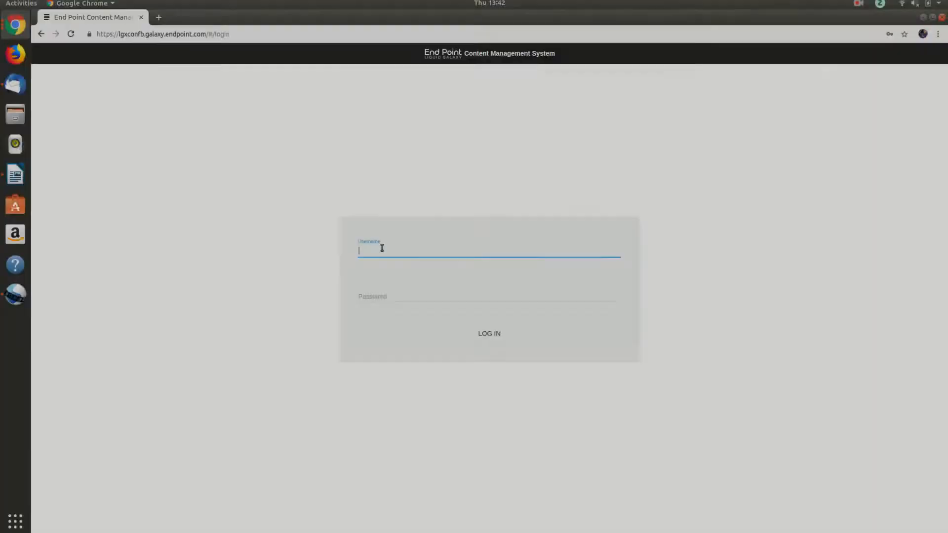
# Log in as galadmin with the account password and save the login in the browser
pyautogui.write('galadmin')
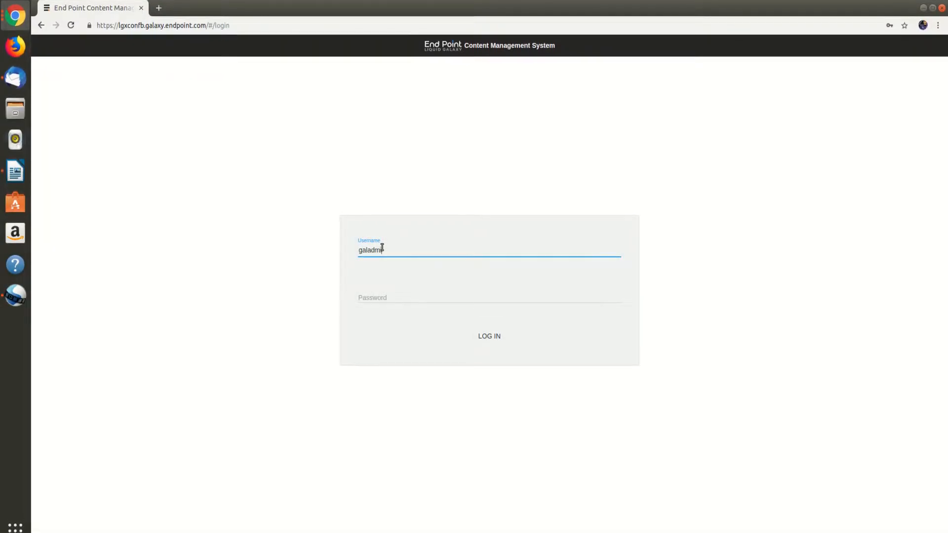
pyautogui.click(389, 298)
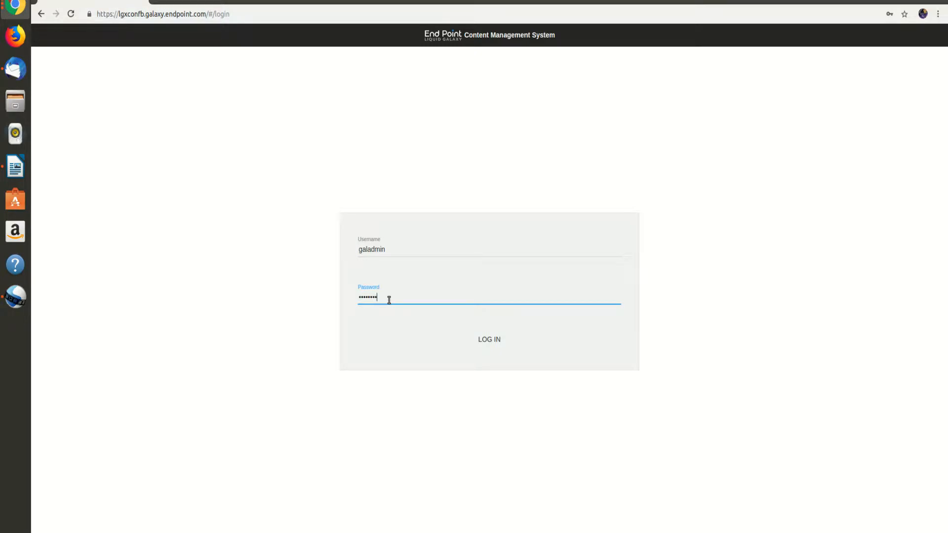
pyautogui.click(487, 340)
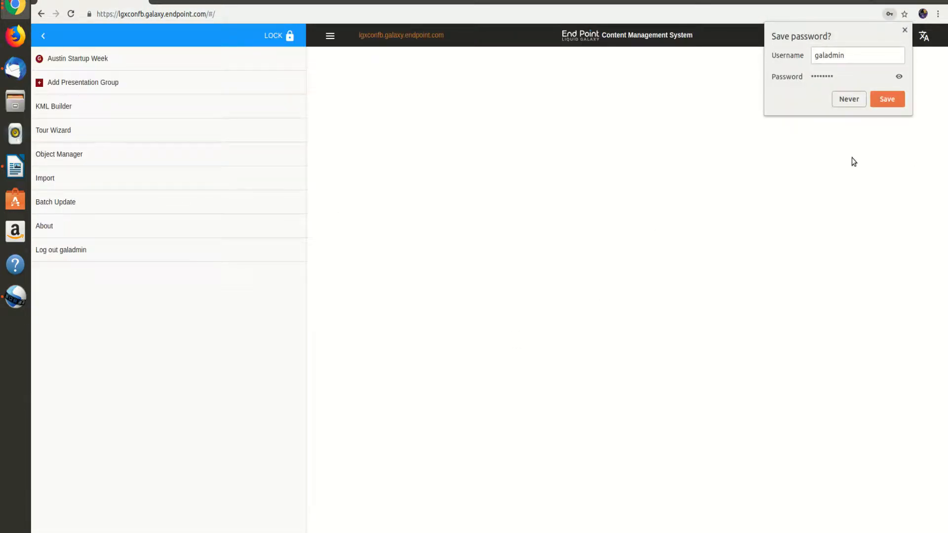
pyautogui.click(881, 107)
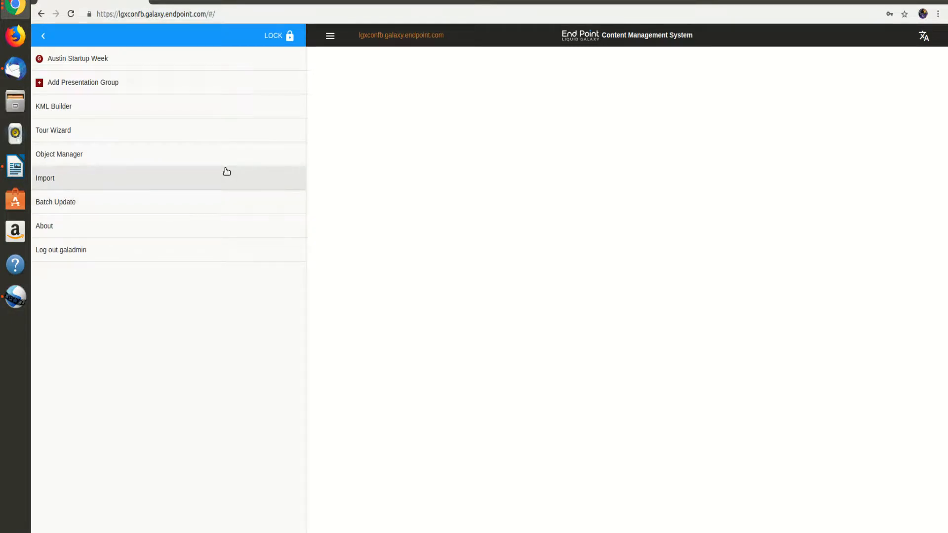
# Create a presentation group named CMS Training
pyautogui.click(120, 82)
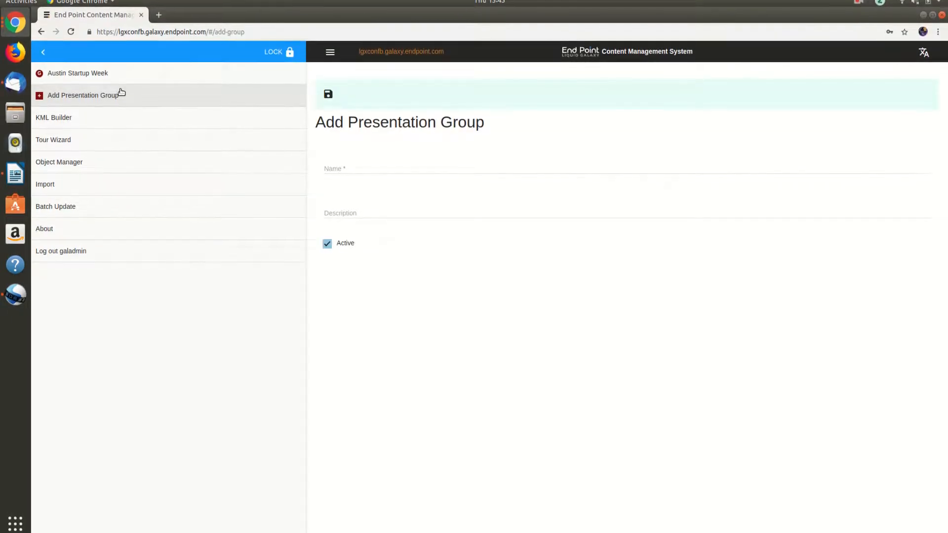
pyautogui.click(359, 160)
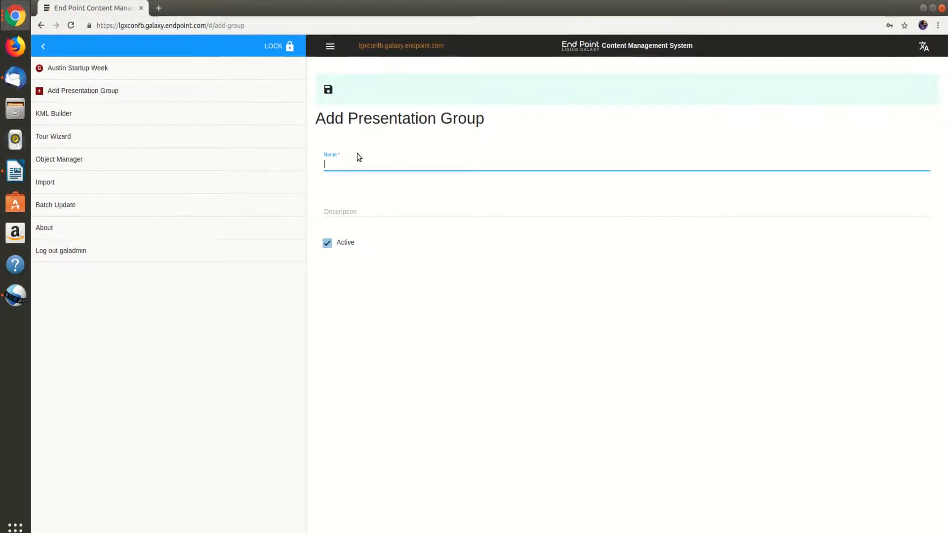
pyautogui.write('CMS Trai')
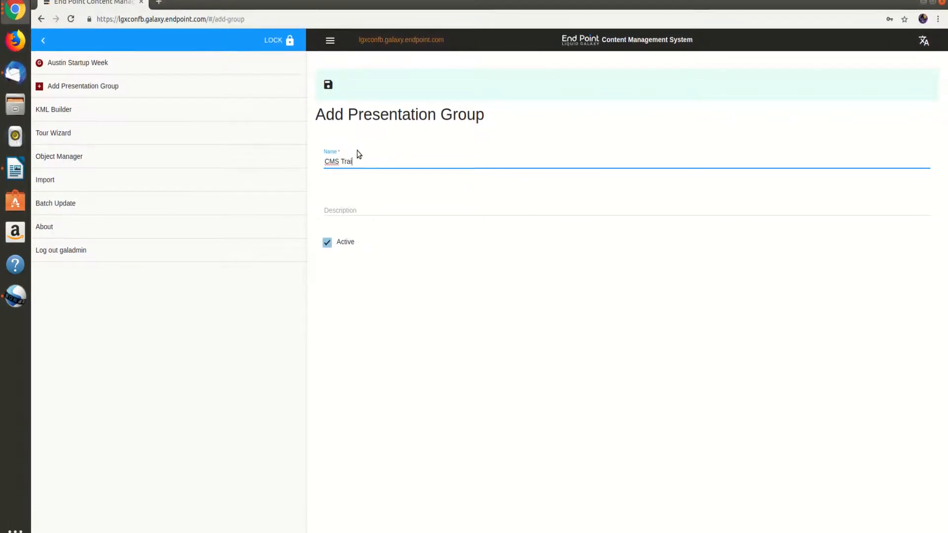
pyautogui.write('ning')
pyautogui.click(348, 205)
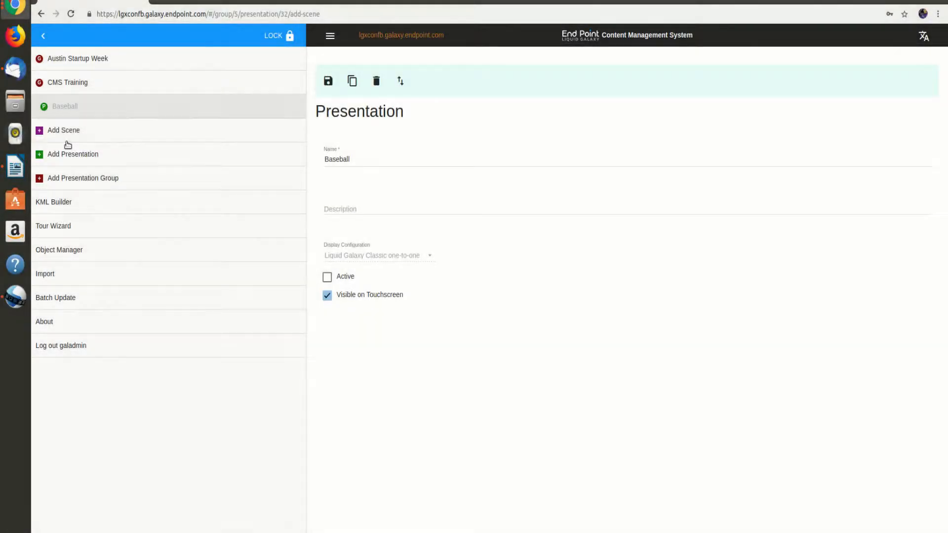
# Add a scene named Baseball Streetview to the Baseball presentation and save it
pyautogui.click(67, 142)
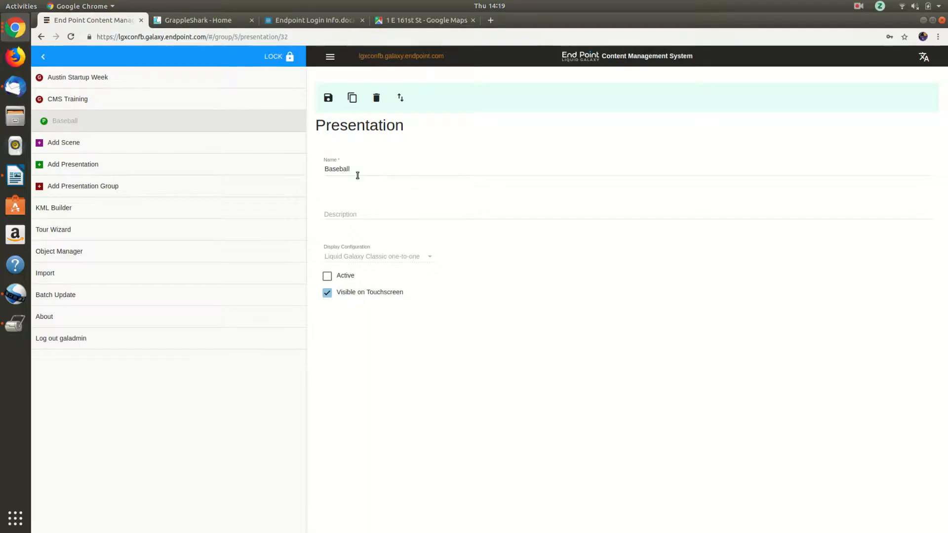
pyautogui.click(78, 149)
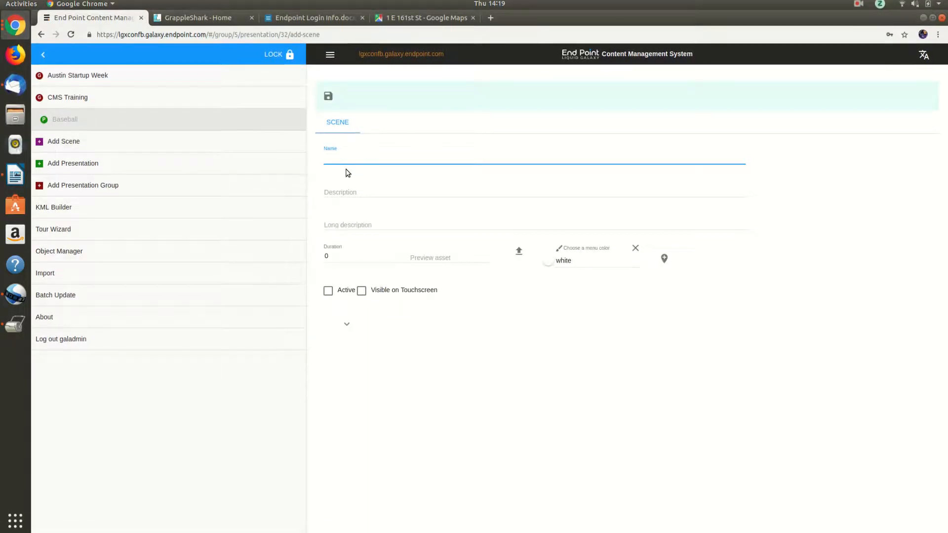
pyautogui.write('Baseball Streetview')
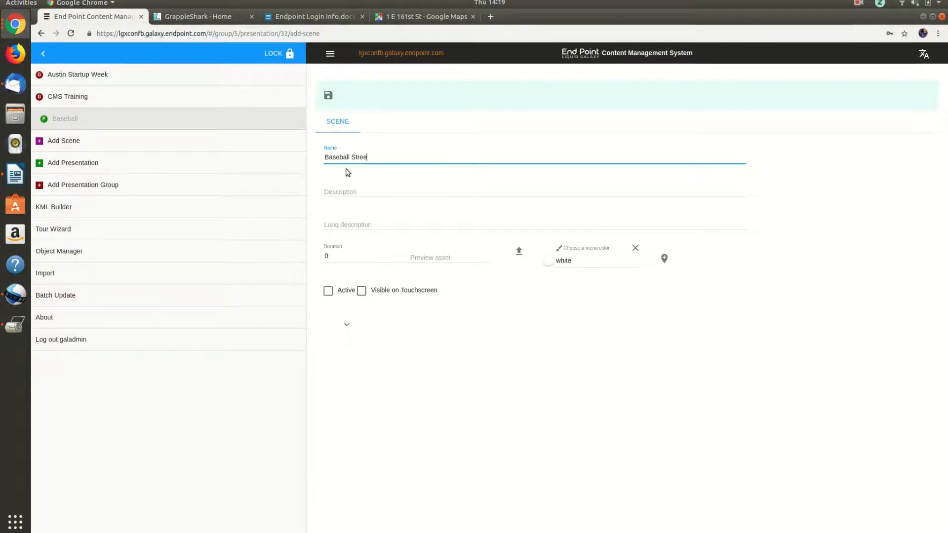
pyautogui.click(328, 94)
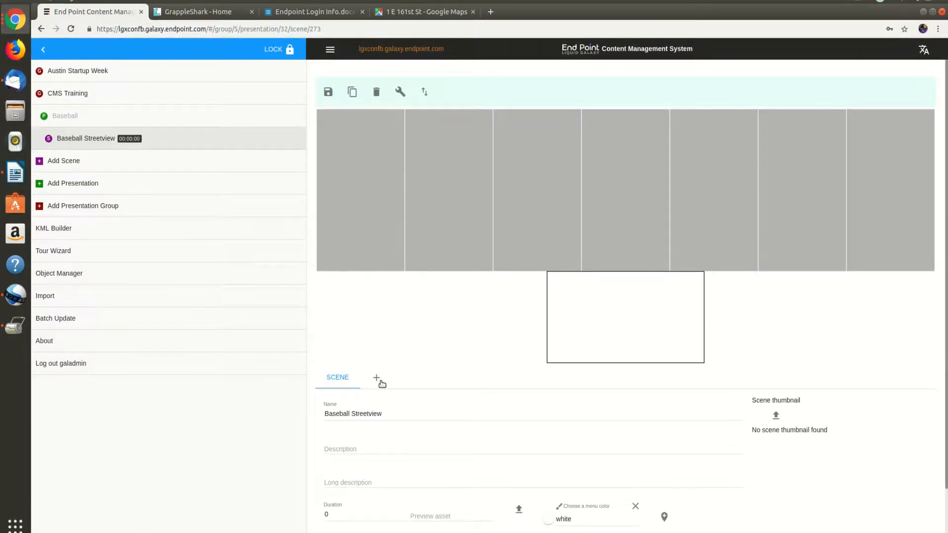
# Add a new asset to the Baseball Streetview scene and set its asset type to Street View
pyautogui.click(381, 383)
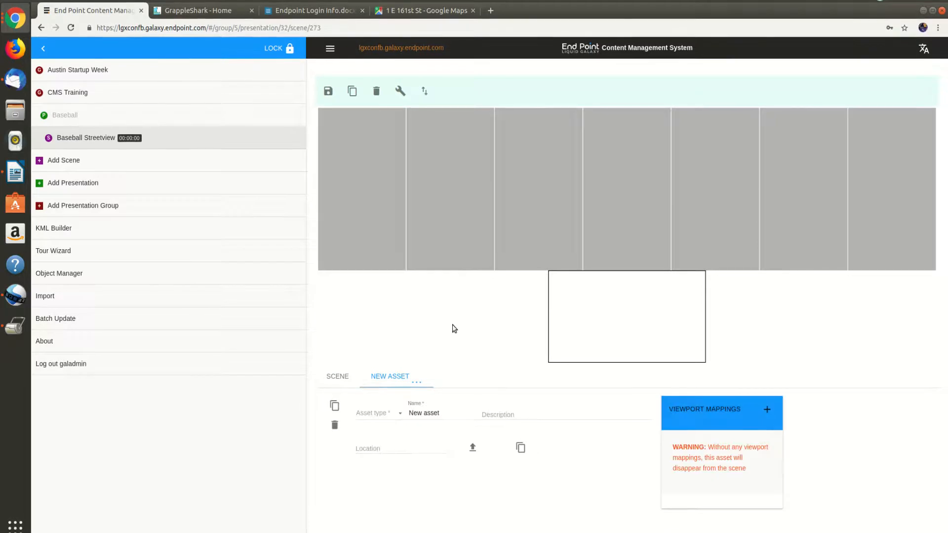
pyautogui.click(371, 413)
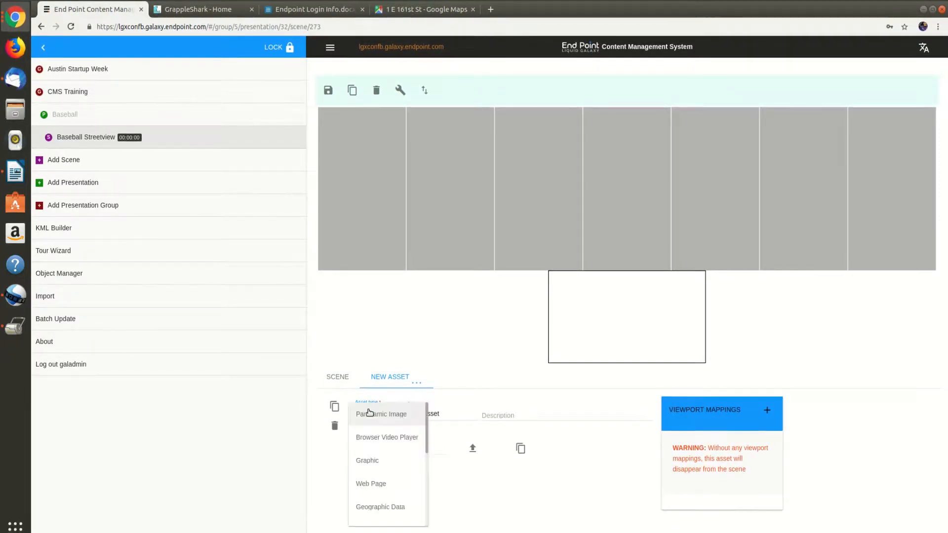
pyautogui.scroll(-1, 385, 460)
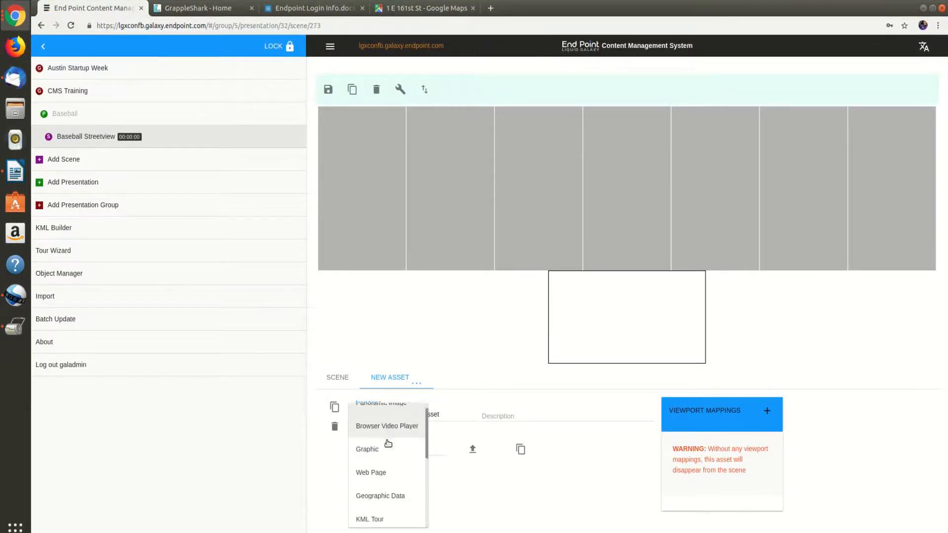
pyautogui.scroll(-3, 390, 454)
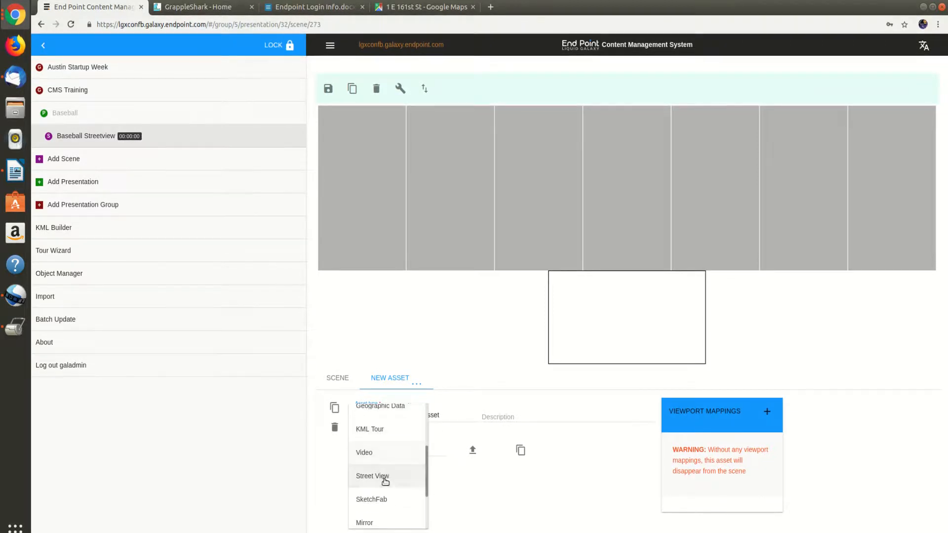
pyautogui.click(385, 481)
# Paste the copied Google Maps link as the Street View asset's URL, check its viewport mappings and save the scene
pyautogui.click(408, 453)
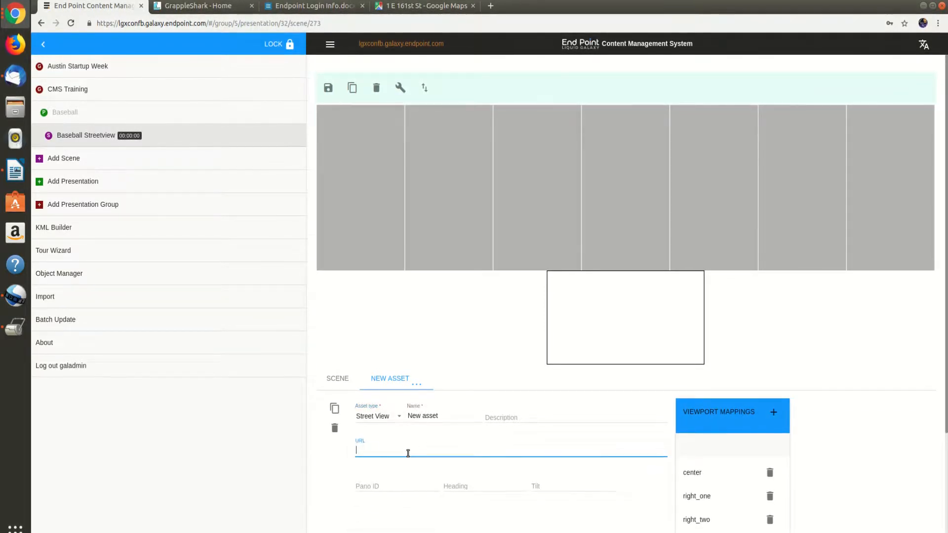
pyautogui.hotkey('ctrl', 'v')
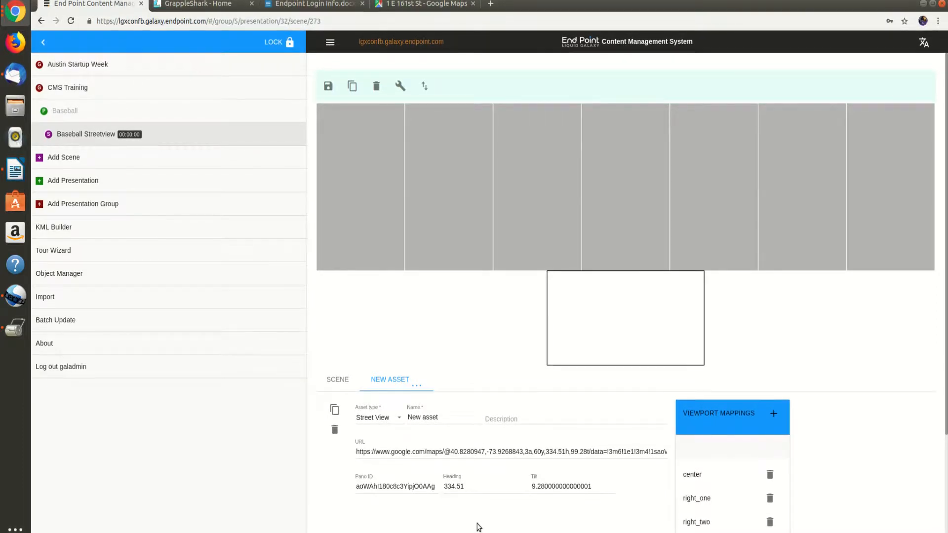
pyautogui.scroll(-3, 478, 527)
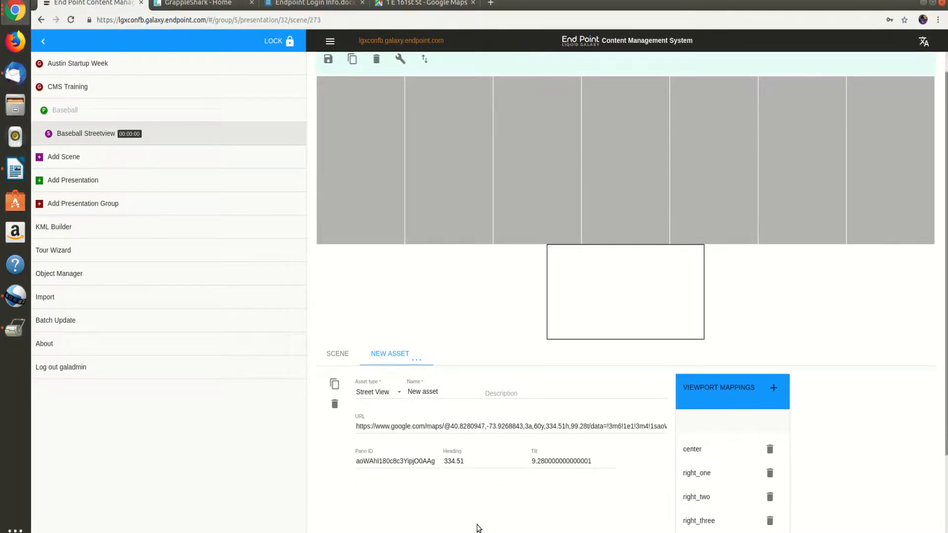
pyautogui.scroll(-3, 342, 439)
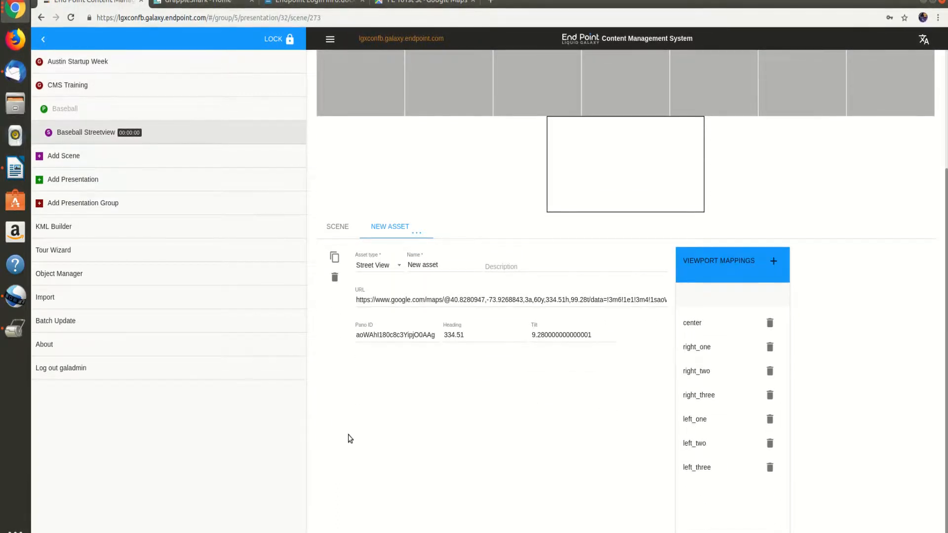
pyautogui.scroll(6, 402, 415)
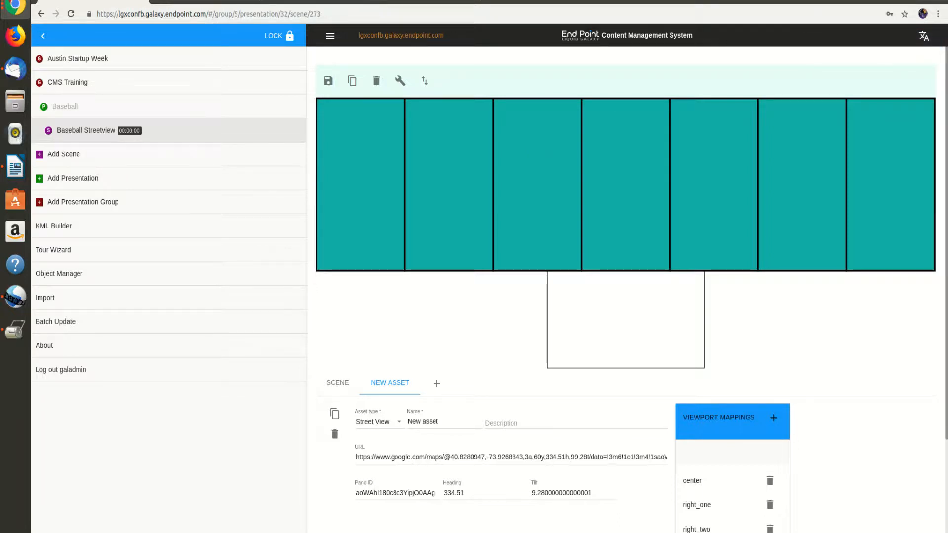
pyautogui.click(880, 25)
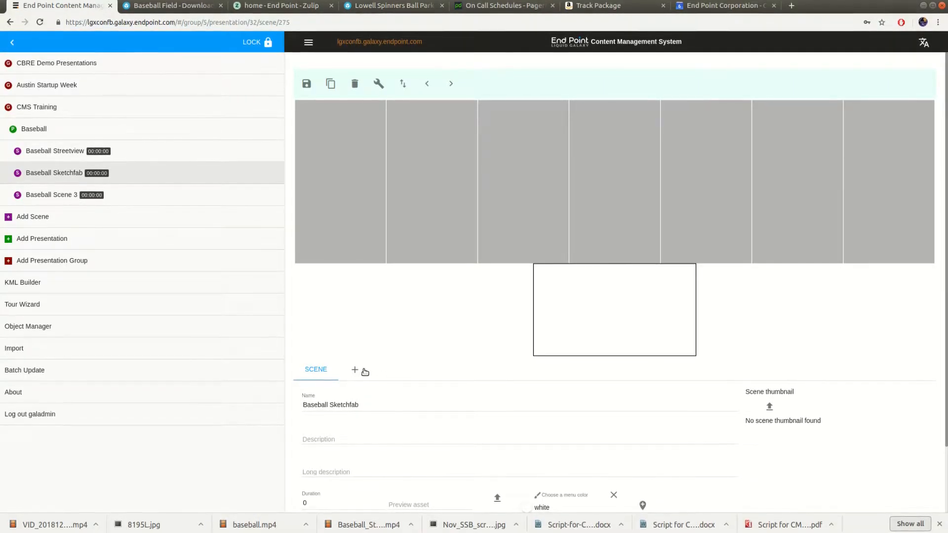
# Add a SketchFab asset with model ID 5659899aa9aa415ab987481dd4d745cd to the Baseball Sketchfab scene and save it
pyautogui.click(356, 370)
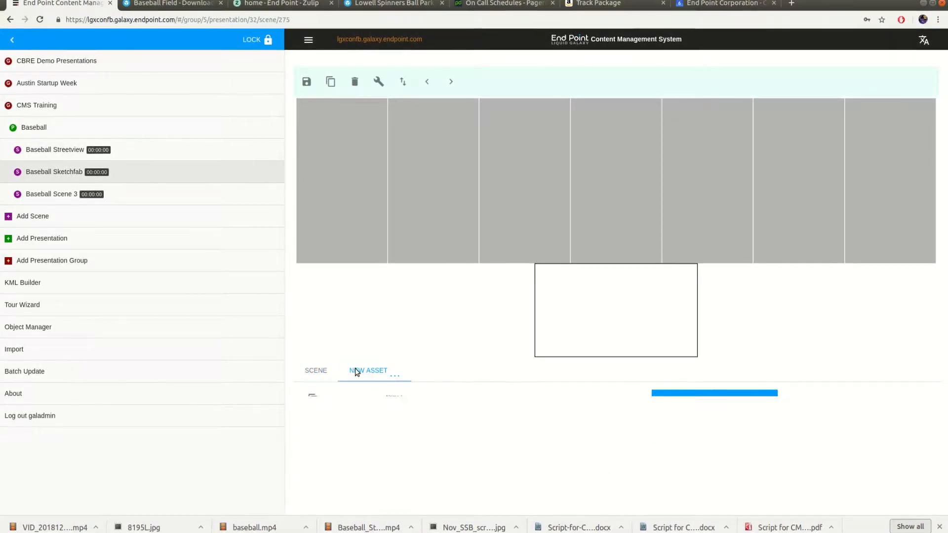
pyautogui.click(175, 2)
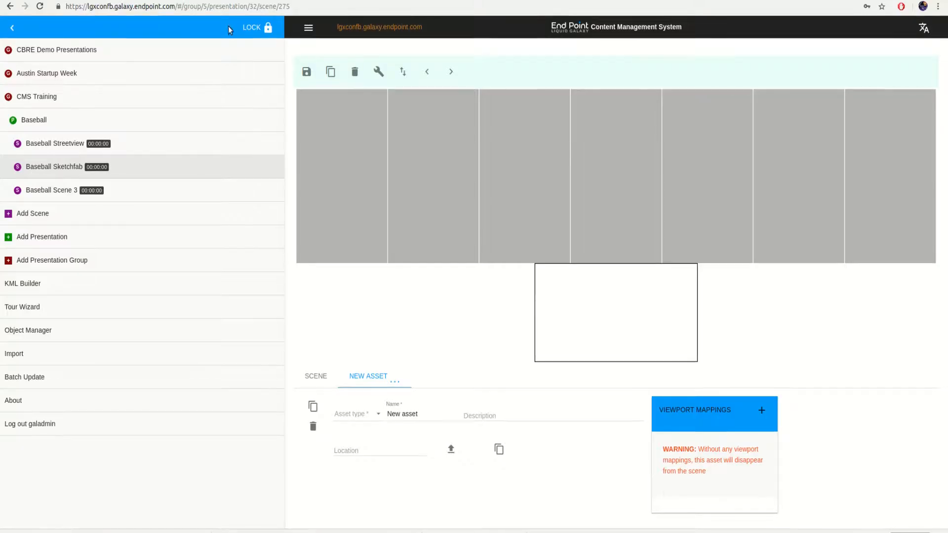
pyautogui.click(363, 415)
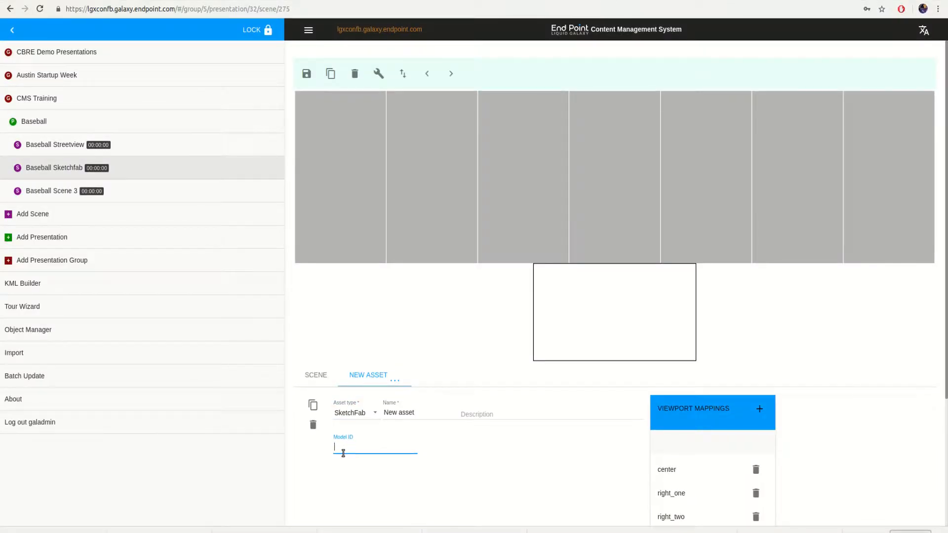
pyautogui.write('5659899aa9aa415ab987481dd4d745cd')
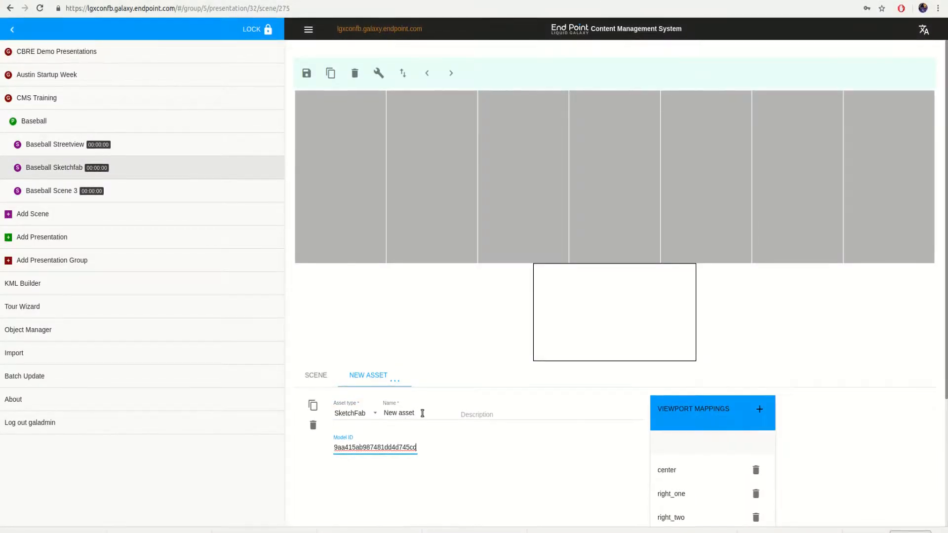
pyautogui.click(469, 467)
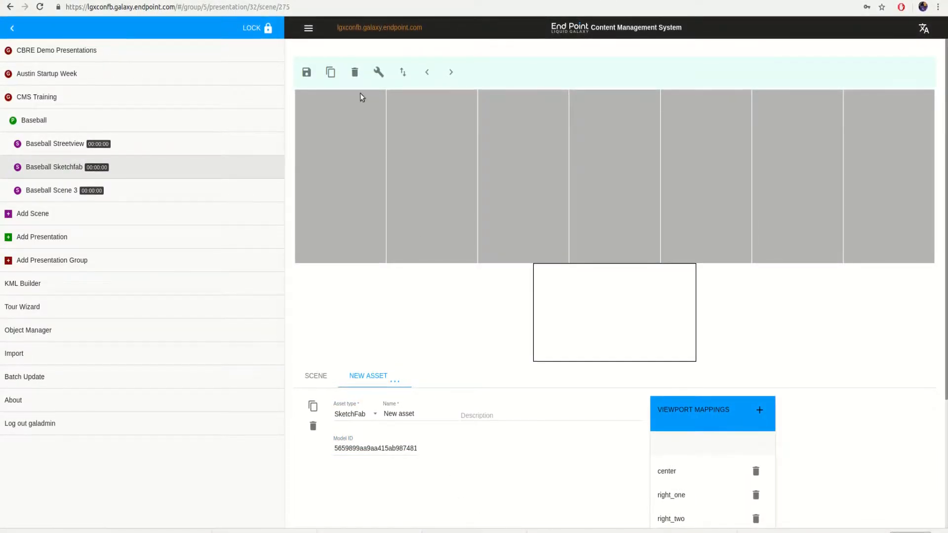
pyautogui.click(308, 73)
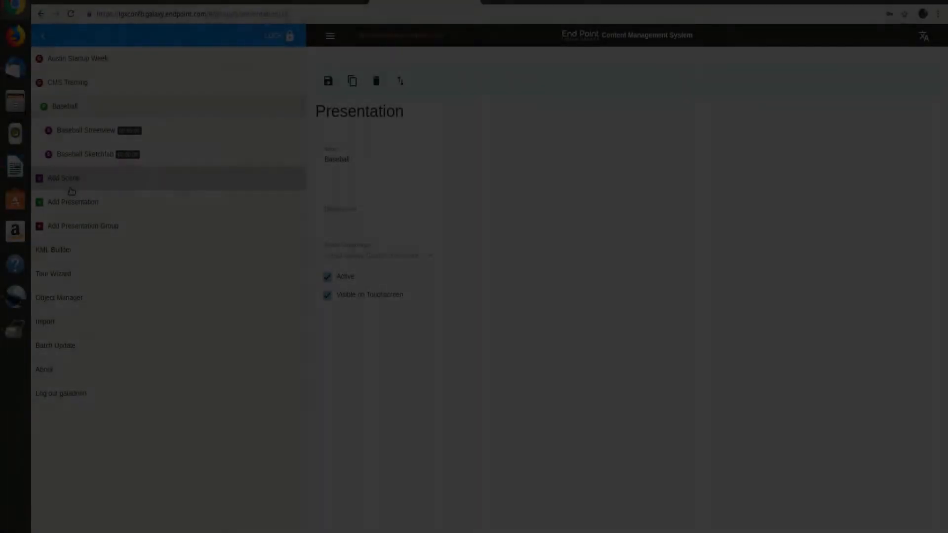
# Add a scene named Baseball Scene 3 to the Baseball presentation and save it
pyautogui.click(69, 187)
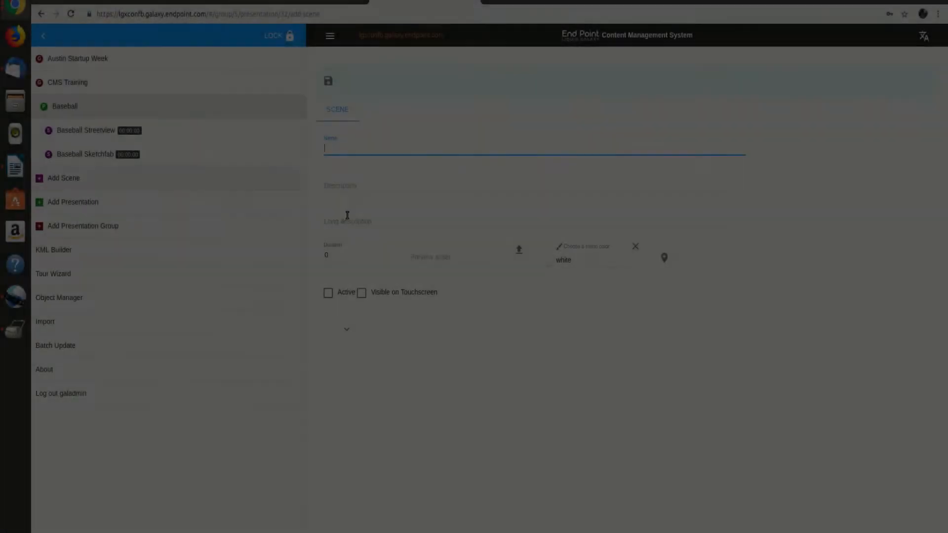
pyautogui.write('Baseball Scene 3')
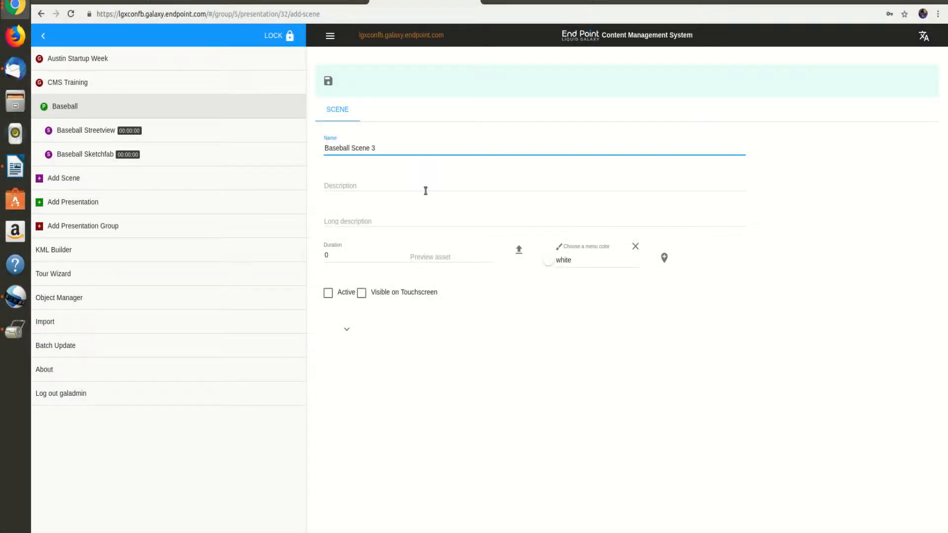
pyautogui.click(328, 82)
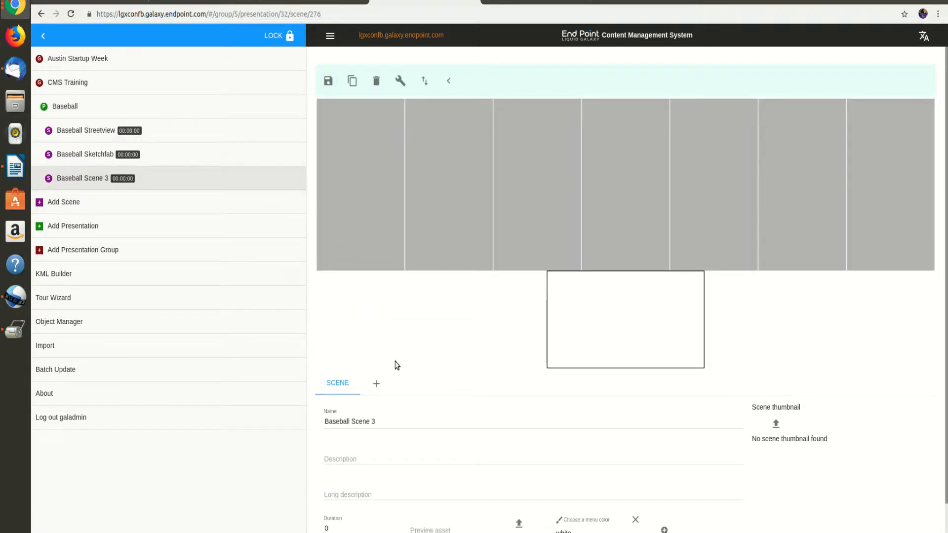
# Add a Video asset to Baseball Scene 3 and upload baseball.mp4 as its file
pyautogui.click(378, 385)
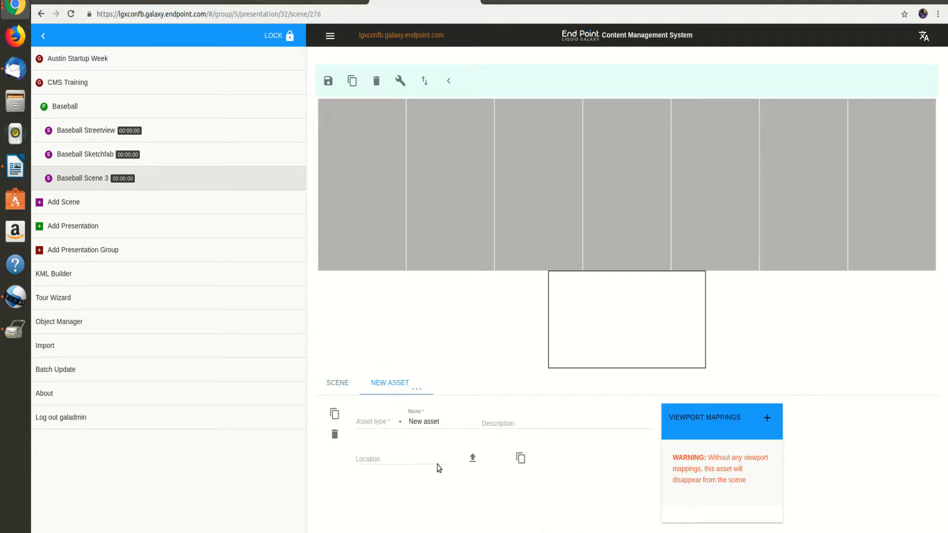
pyautogui.click(377, 422)
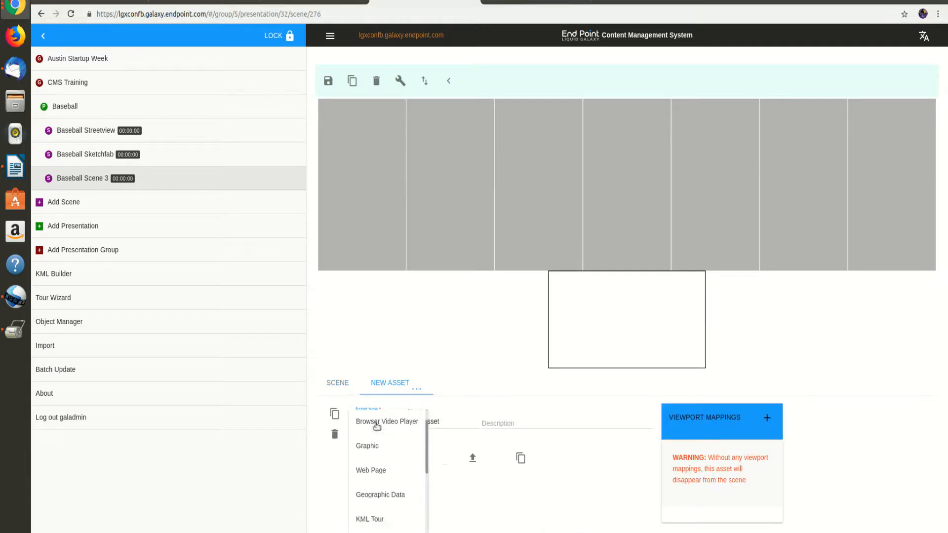
pyautogui.scroll(-3, 370, 498)
pyautogui.scroll(5, 366, 504)
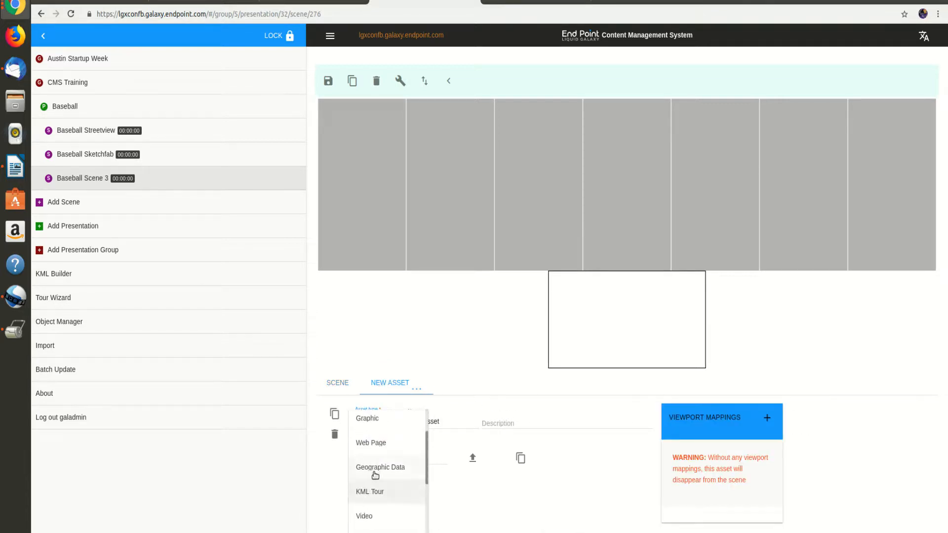
pyautogui.scroll(-3, 375, 477)
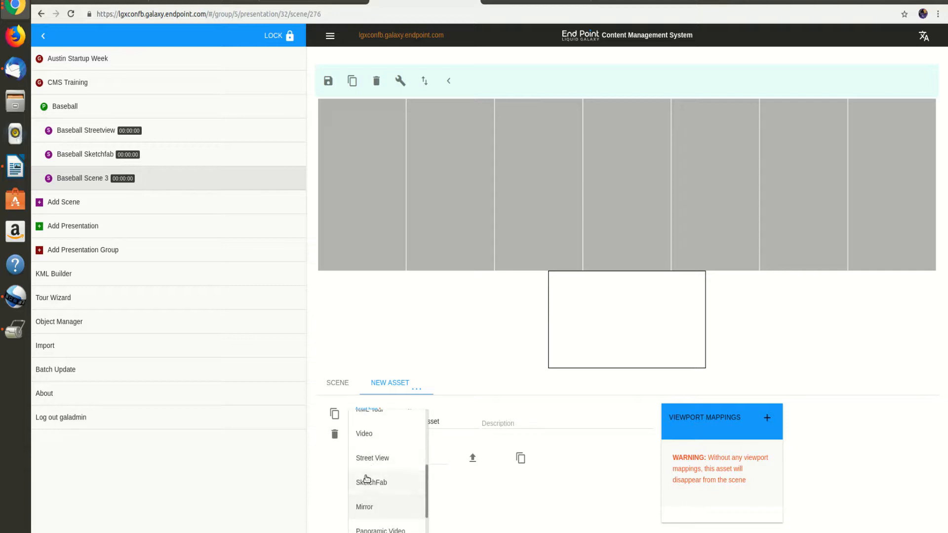
pyautogui.click(366, 441)
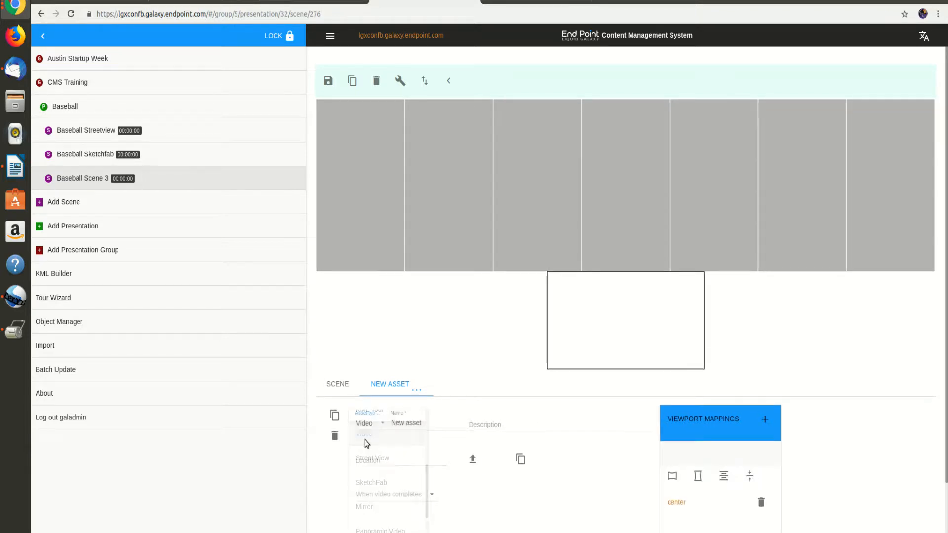
pyautogui.click(470, 459)
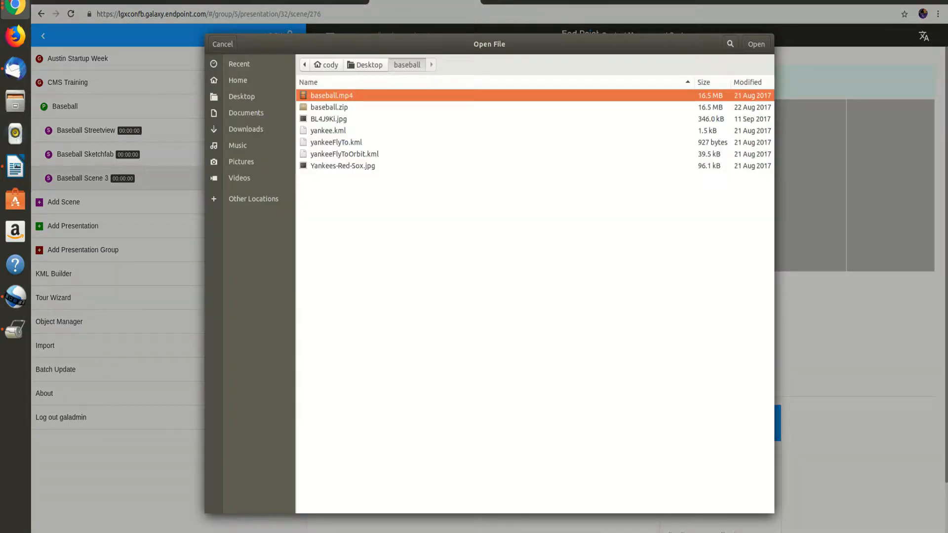
pyautogui.press('Return')
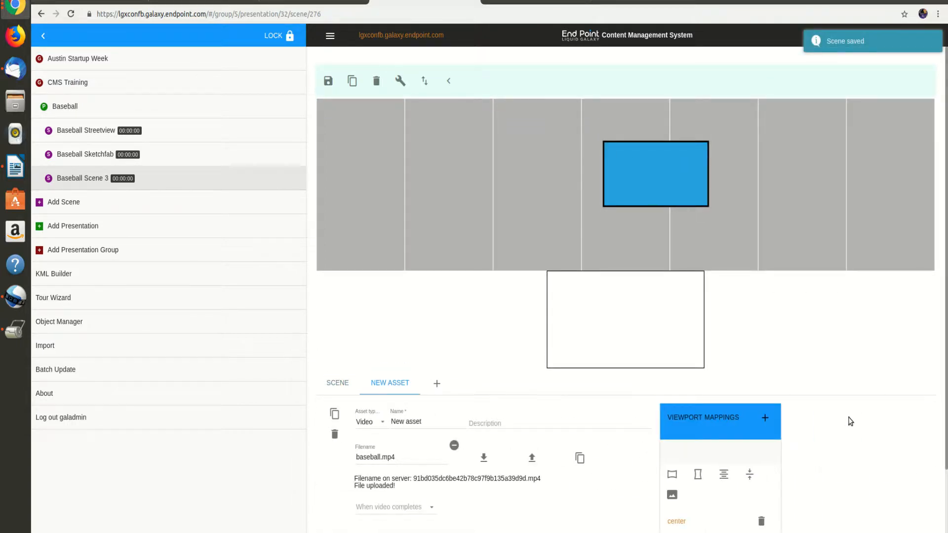
# Move the video asset's viewport onto the two leftmost screens of the layout, at about X 90, Y 610
pyautogui.scroll(-1, 850, 420)
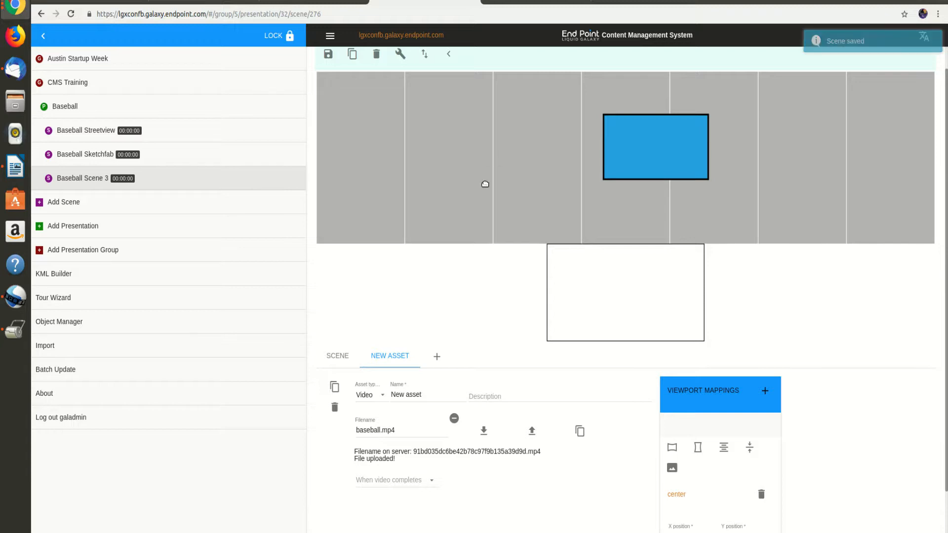
pyautogui.click(340, 362)
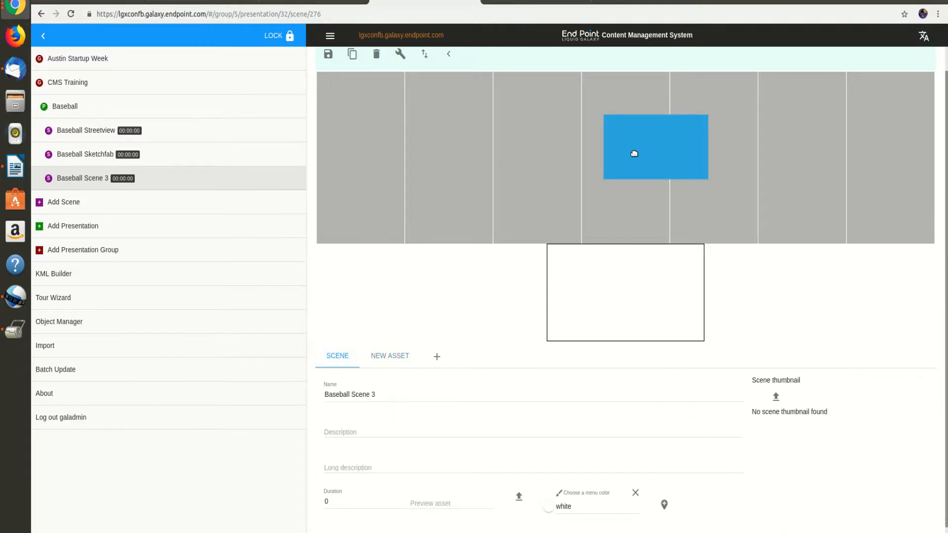
pyautogui.click(390, 356)
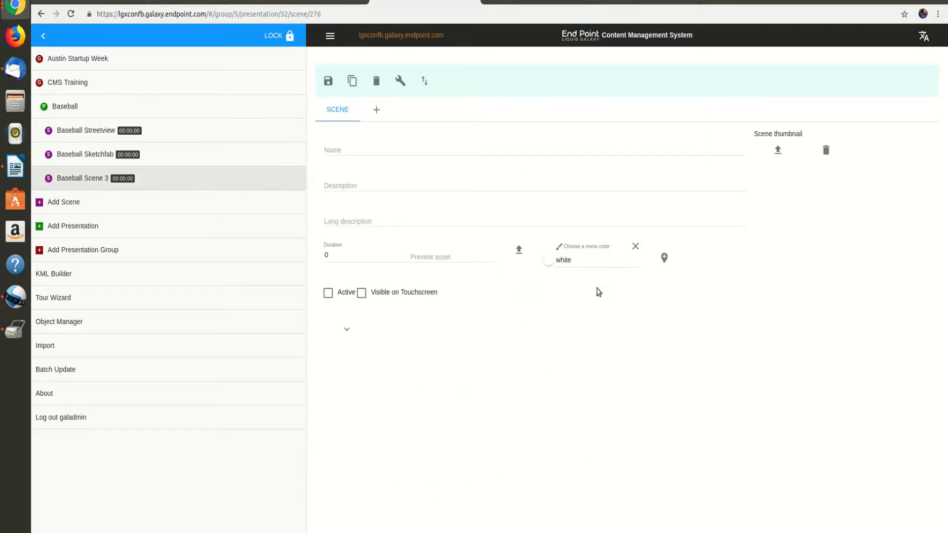
pyautogui.moveTo(598, 186); pyautogui.dragTo(353, 188)
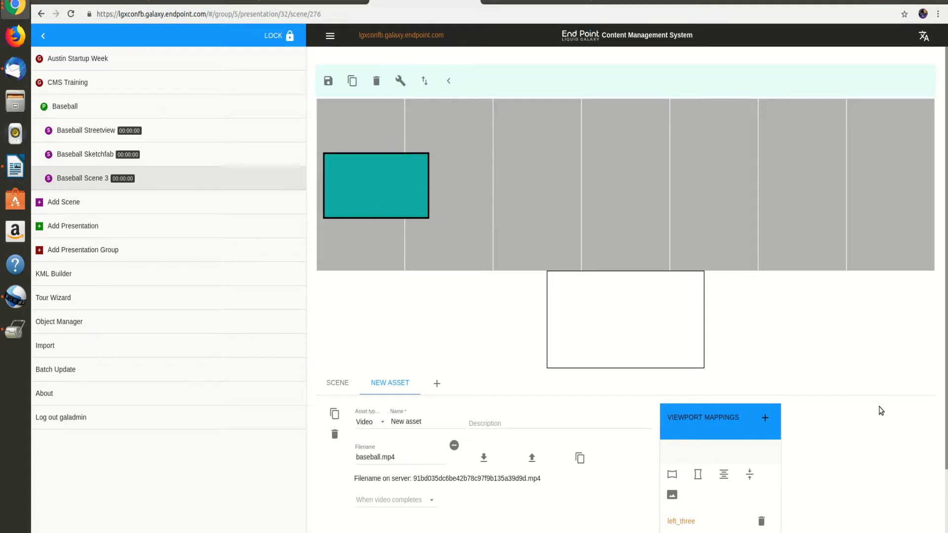
# Shift the video viewport to an X position of about 554 and set its Y position to 800
pyautogui.scroll(-3, 881, 411)
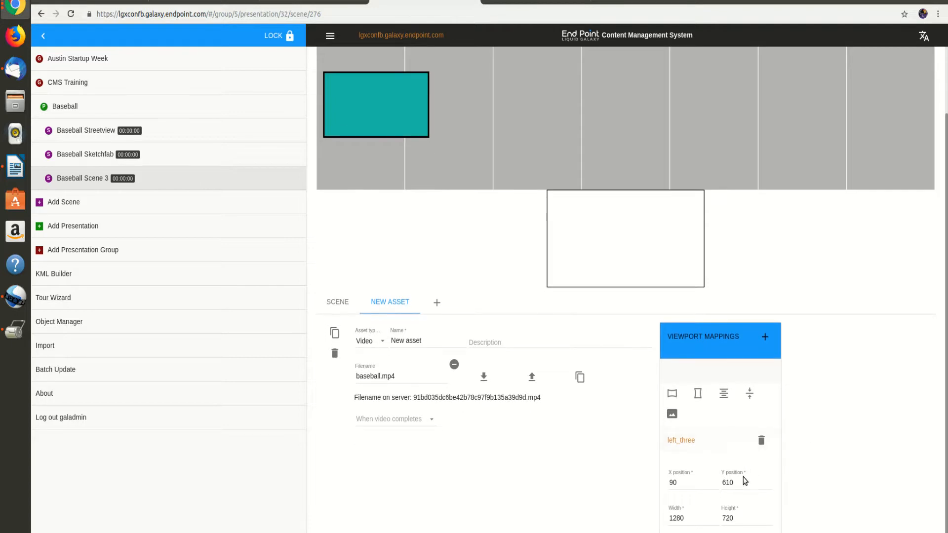
pyautogui.write('800')
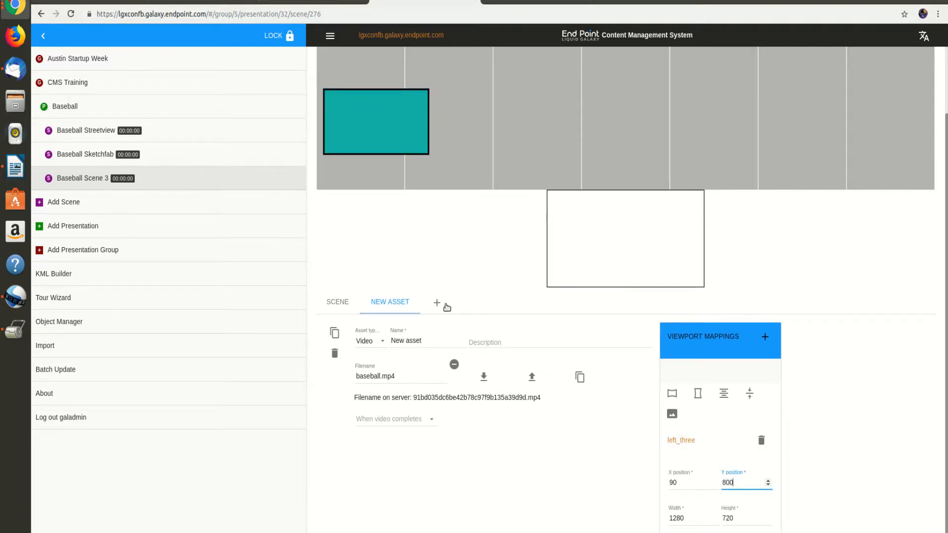
pyautogui.moveTo(357, 140); pyautogui.dragTo(400, 132)
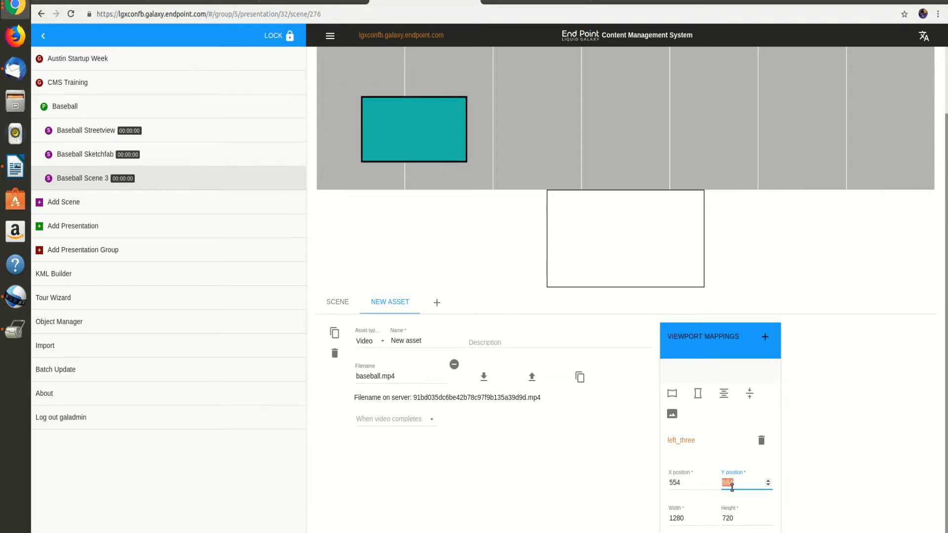
pyautogui.write('800')
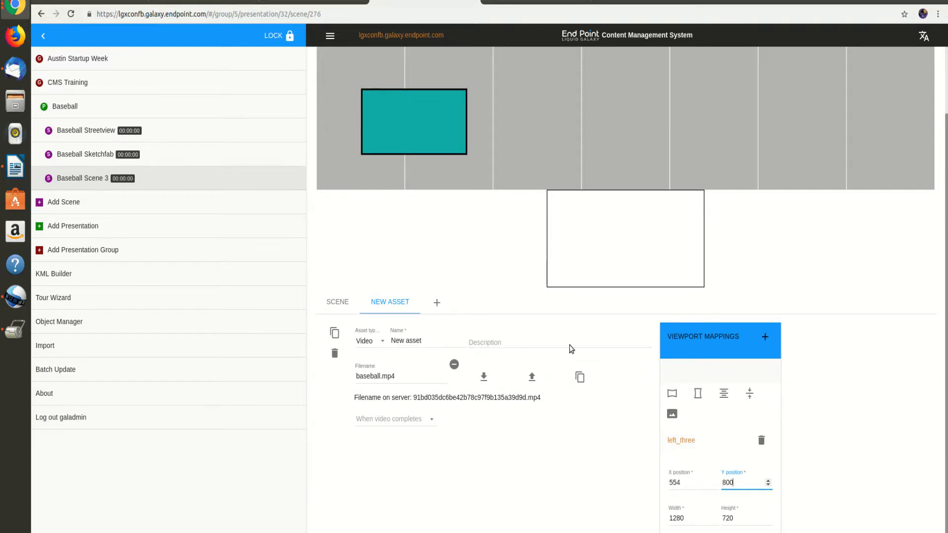
# Center the video viewport horizontally across the two leftmost screens and save the scene
pyautogui.scroll(-1, 695, 473)
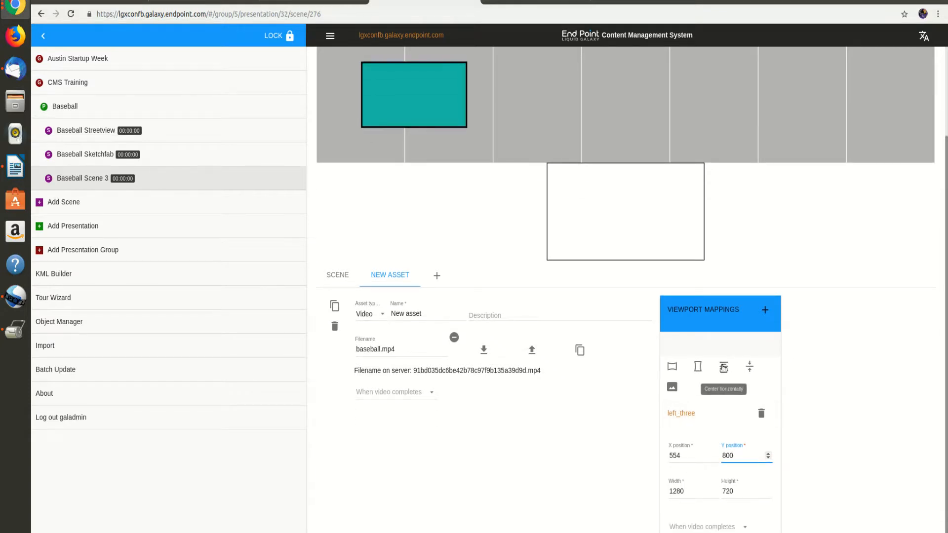
pyautogui.click(724, 367)
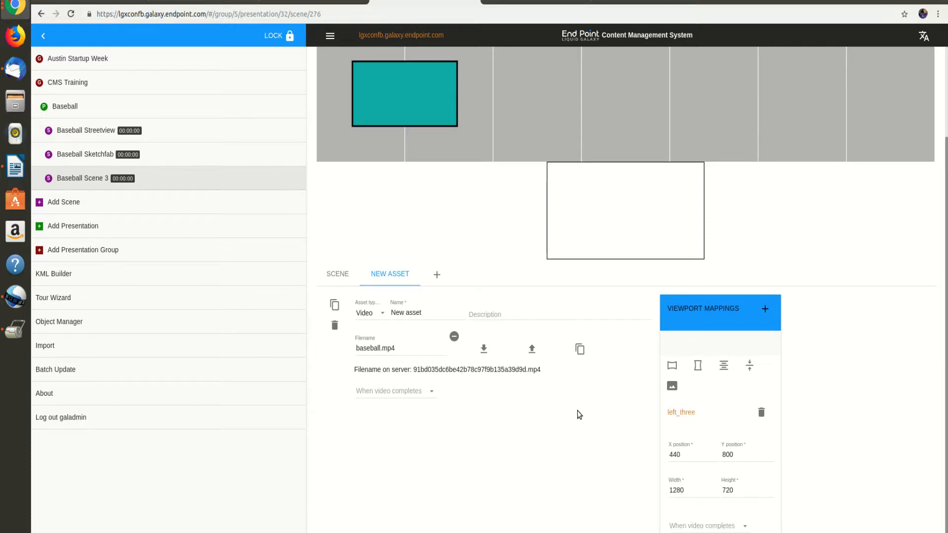
pyautogui.scroll(2, 578, 427)
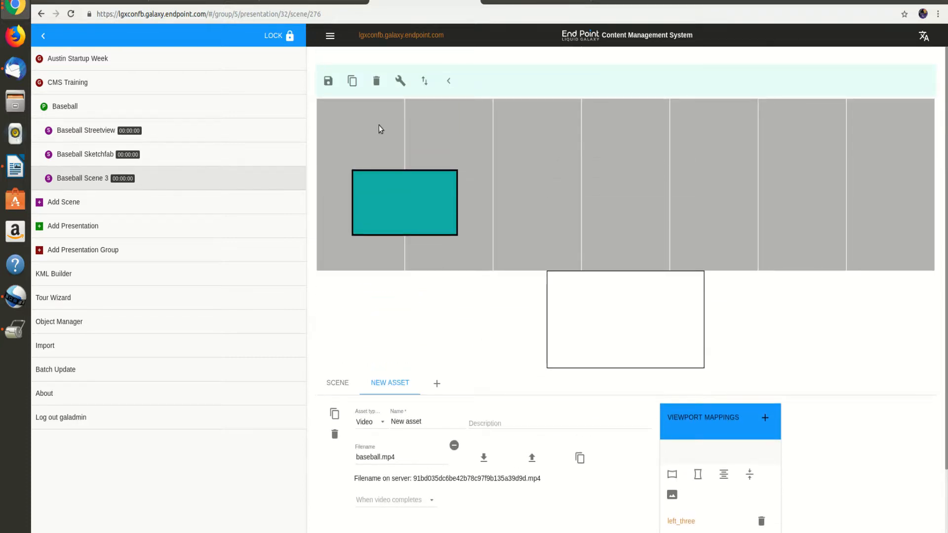
pyautogui.click(326, 81)
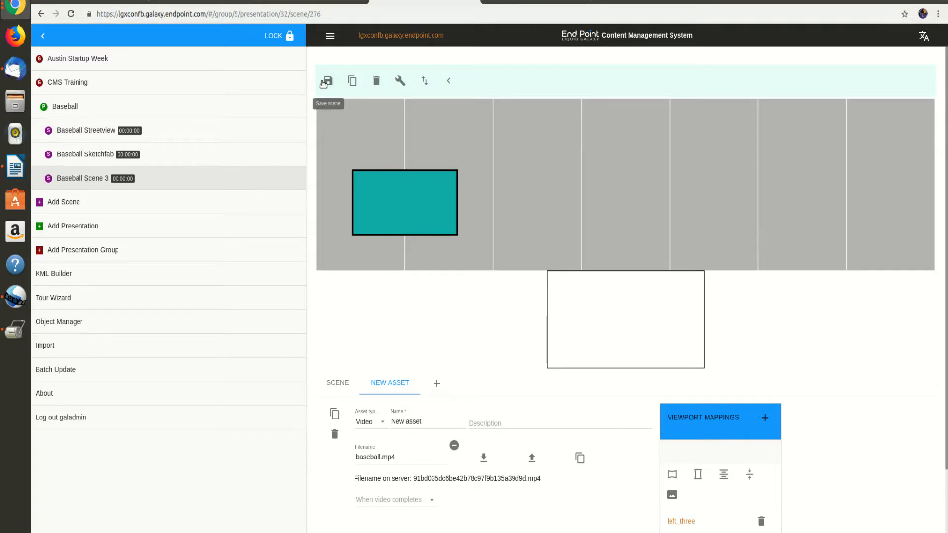
pyautogui.click(324, 83)
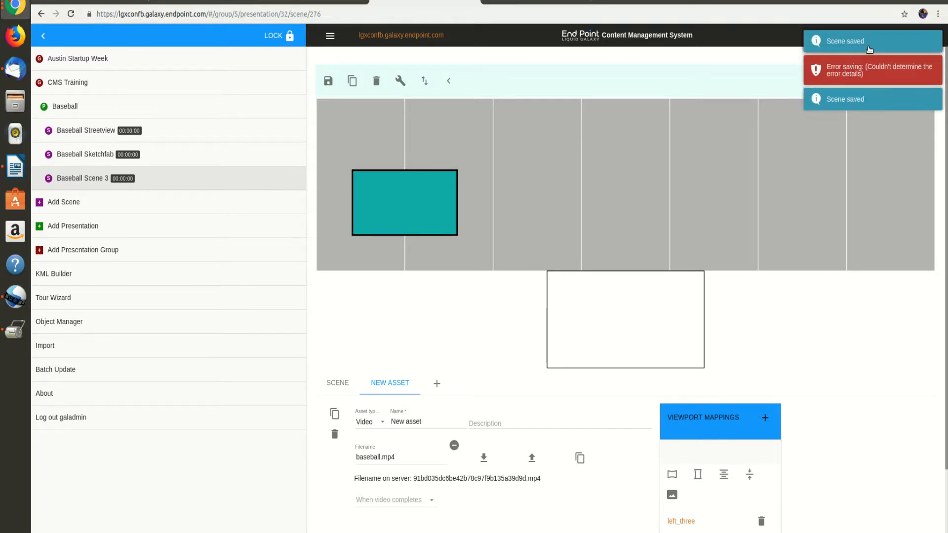
# Add a Graphic asset to Baseball Scene 3 and upload 8195L.jpg as its file
pyautogui.click(863, 4)
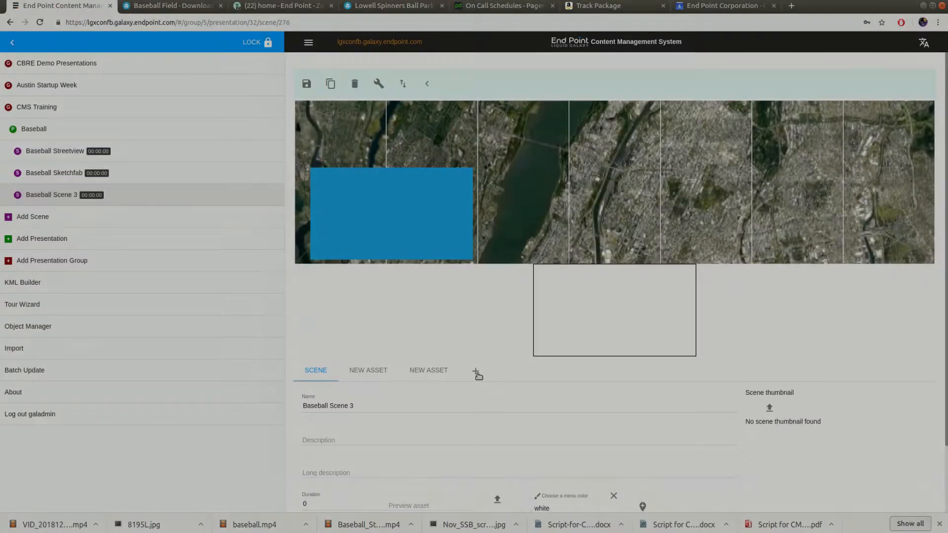
pyautogui.click(475, 374)
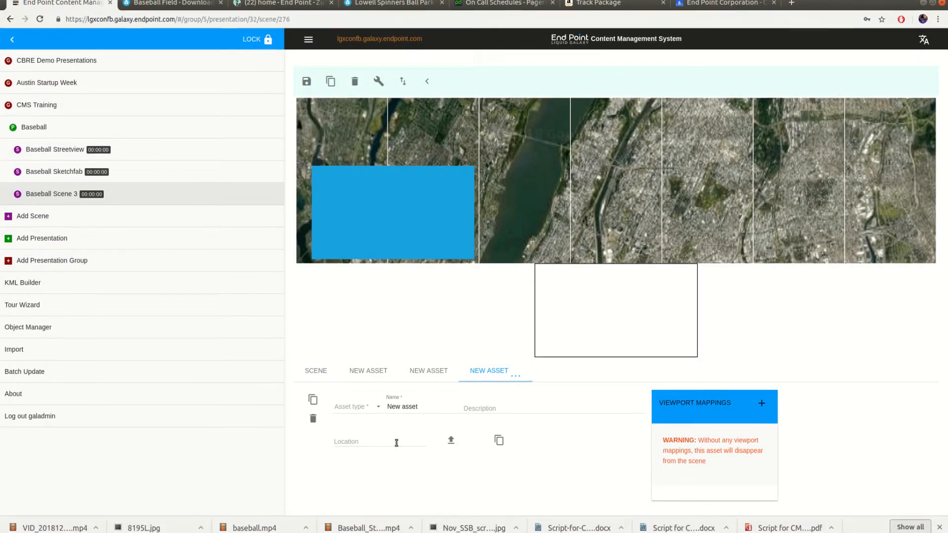
pyautogui.click(365, 417)
pyautogui.click(360, 454)
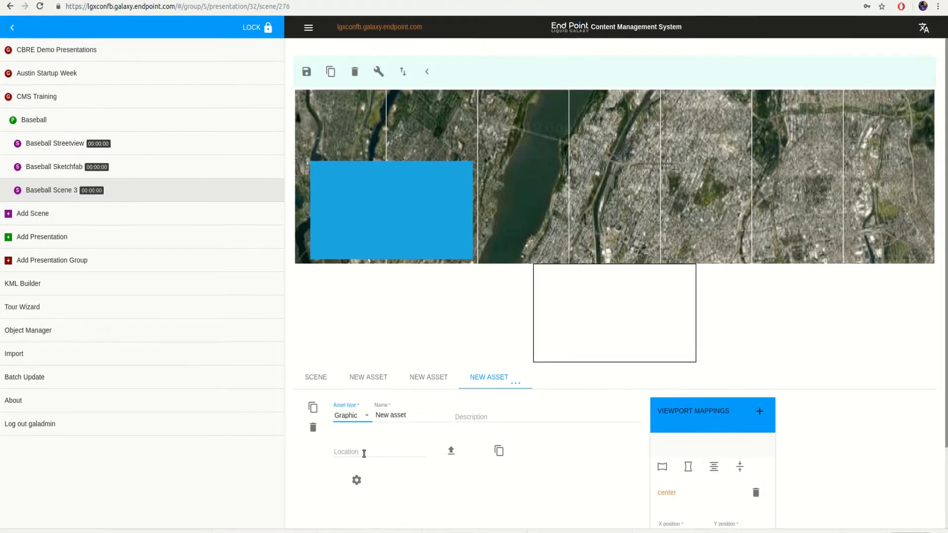
pyautogui.click(450, 452)
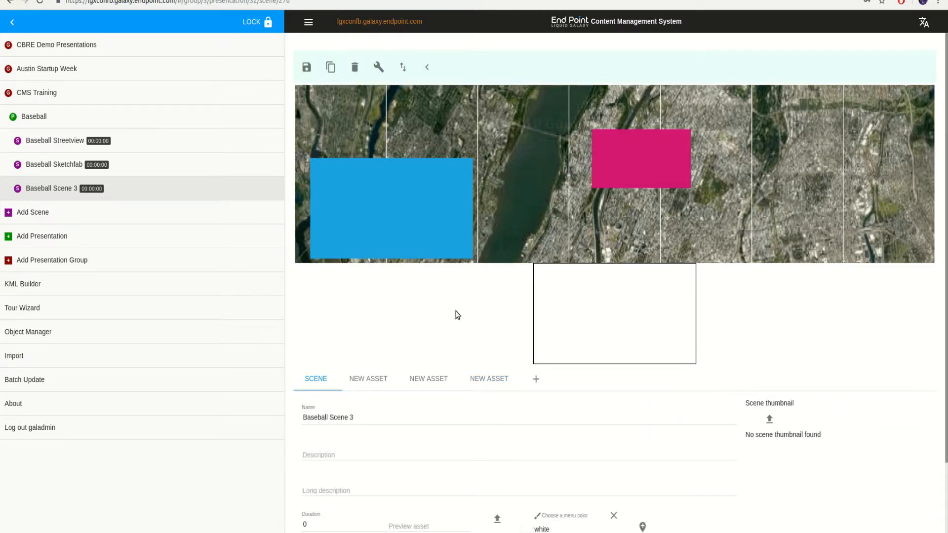
# Move the graphic's viewport above the video on the two leftmost screens and center it horizontally
pyautogui.click(642, 170)
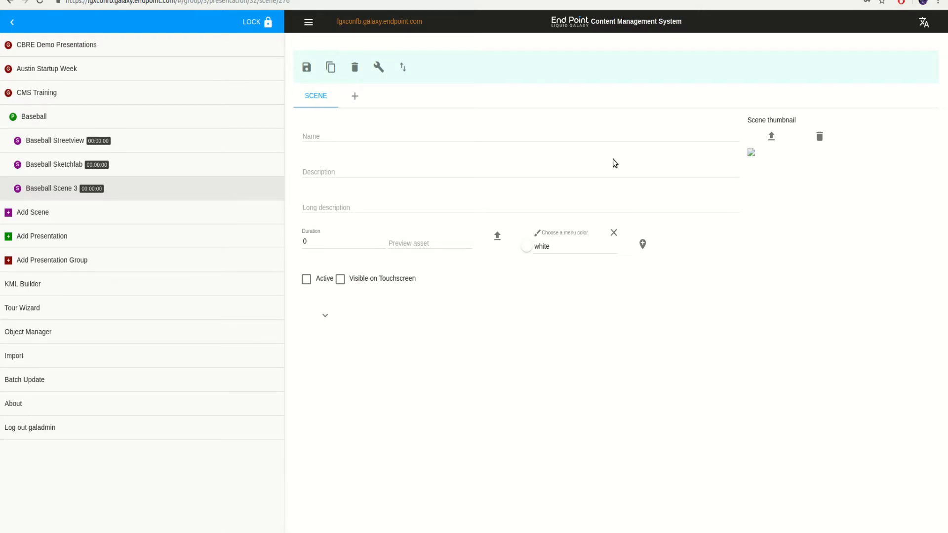
pyautogui.moveTo(620, 155); pyautogui.dragTo(373, 125)
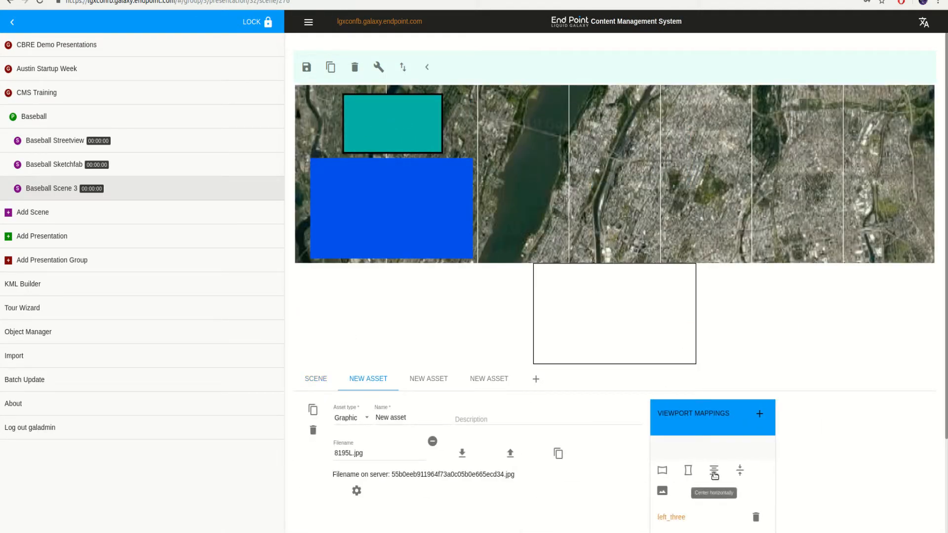
pyautogui.click(714, 474)
pyautogui.scroll(-1, 617, 434)
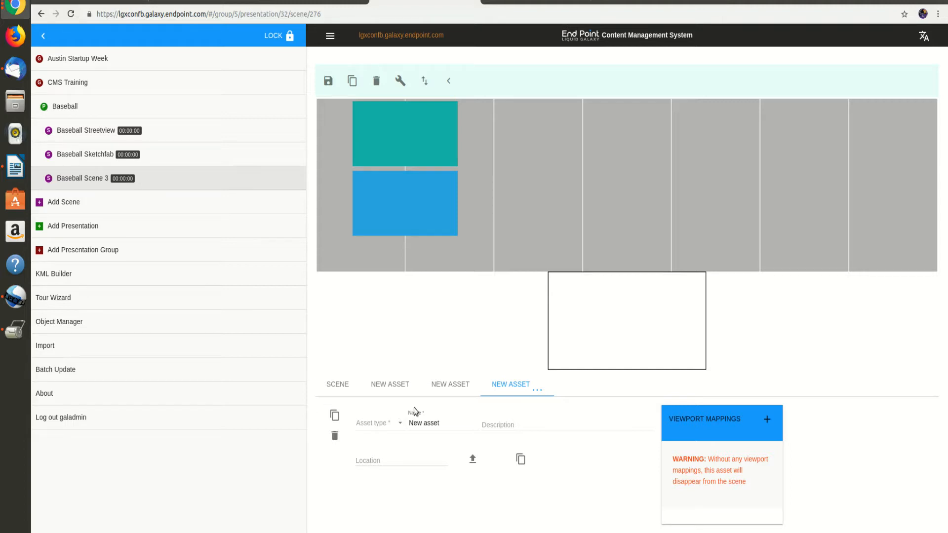
# Set the newest asset's type to KML Tour and upload yankeeFlyTo.kml as its file
pyautogui.click(376, 428)
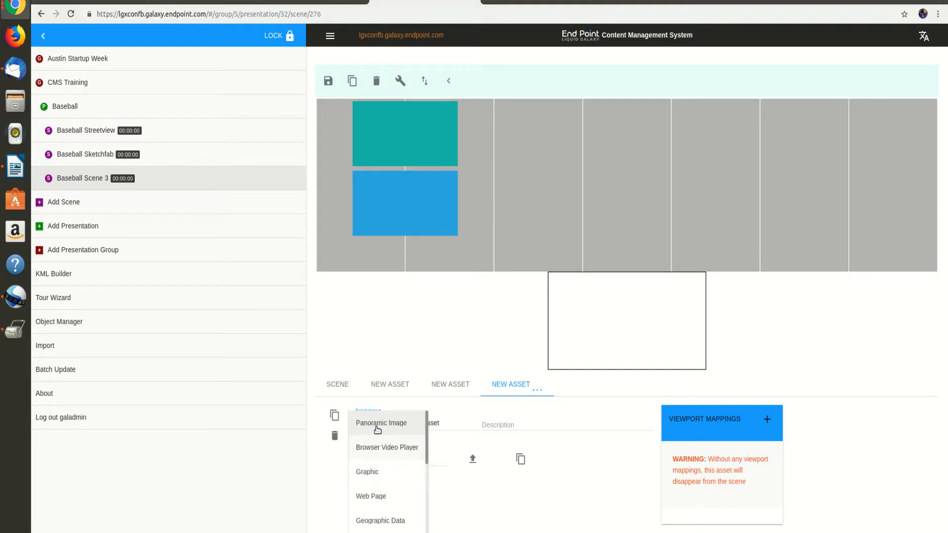
pyautogui.scroll(-1, 394, 458)
pyautogui.scroll(-7, 394, 458)
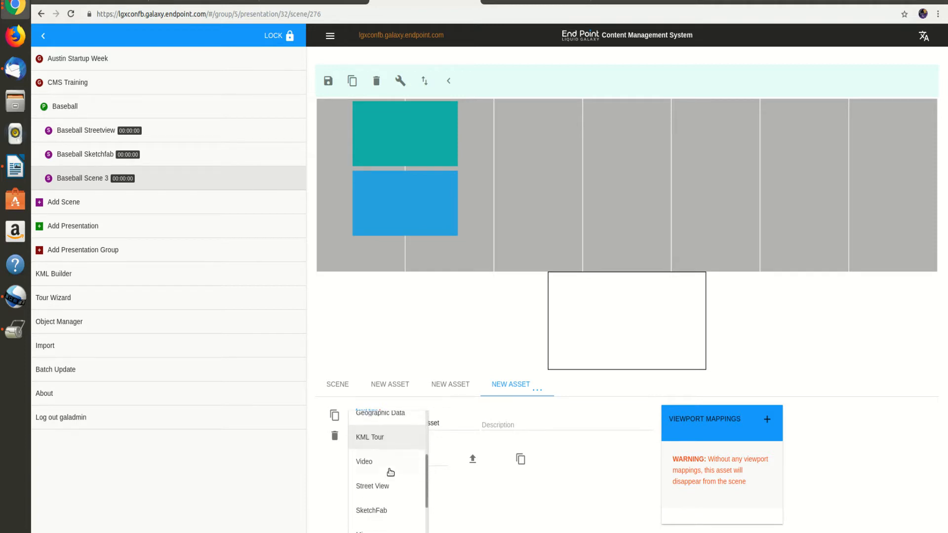
pyautogui.scroll(5, 387, 491)
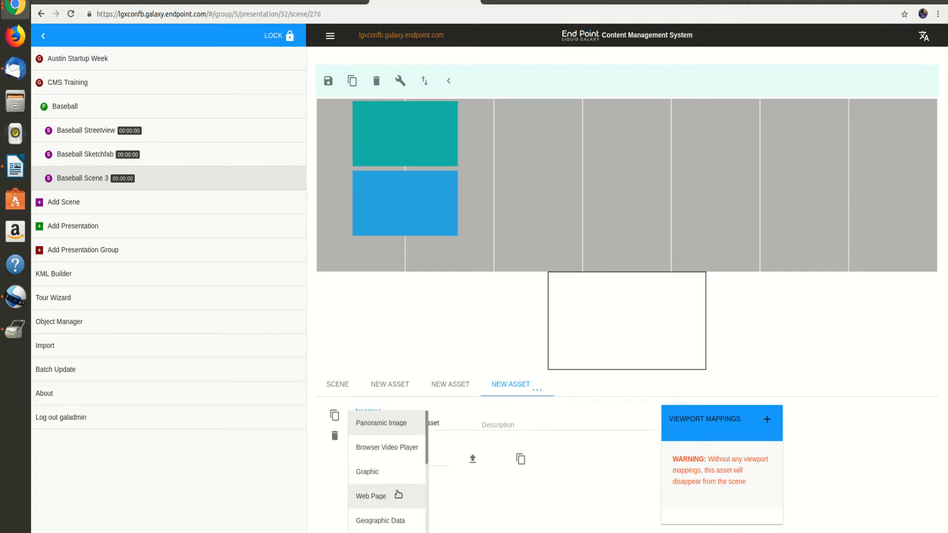
pyautogui.scroll(-1, 400, 494)
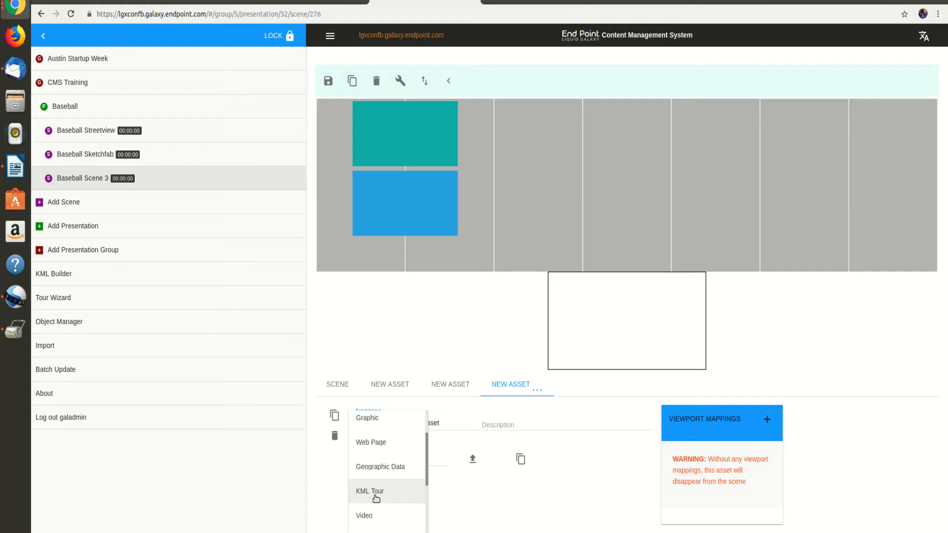
pyautogui.click(376, 497)
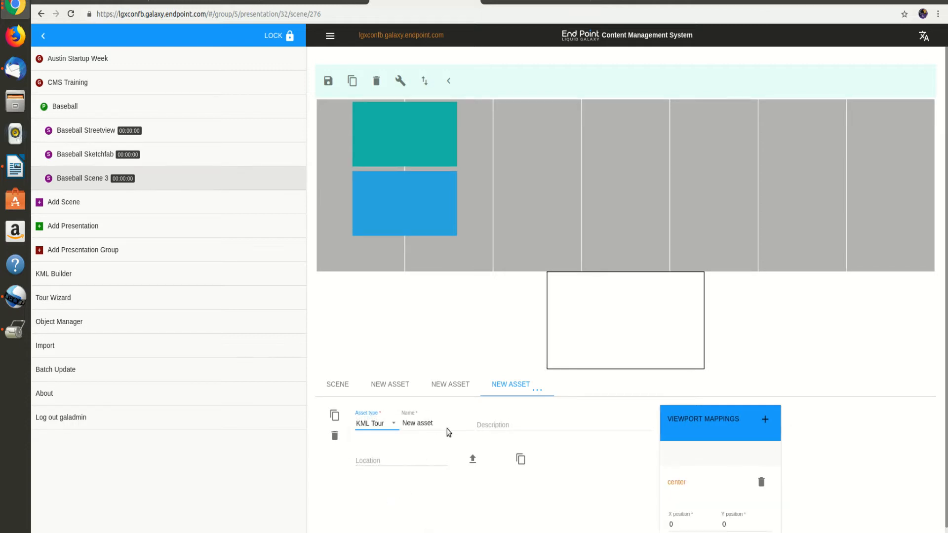
pyautogui.click(464, 468)
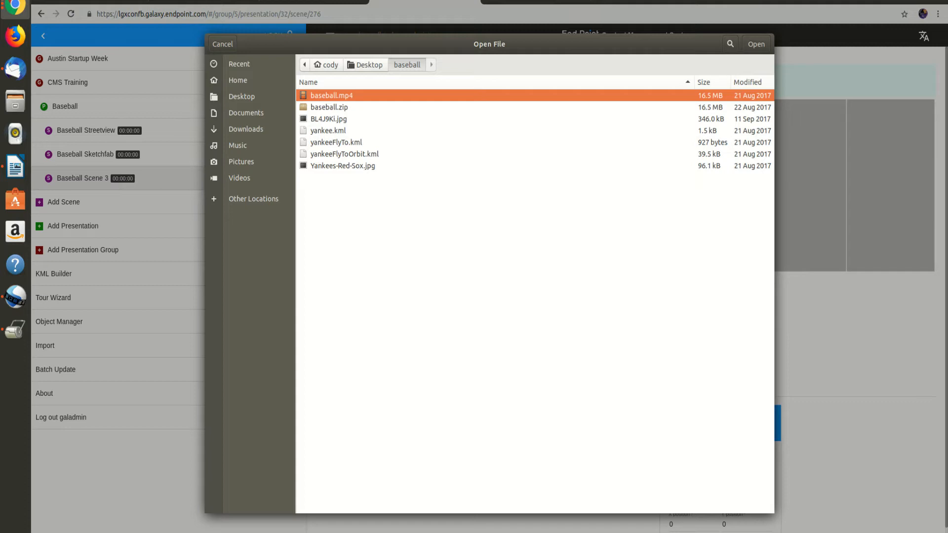
pyautogui.doubleClick(328, 143)
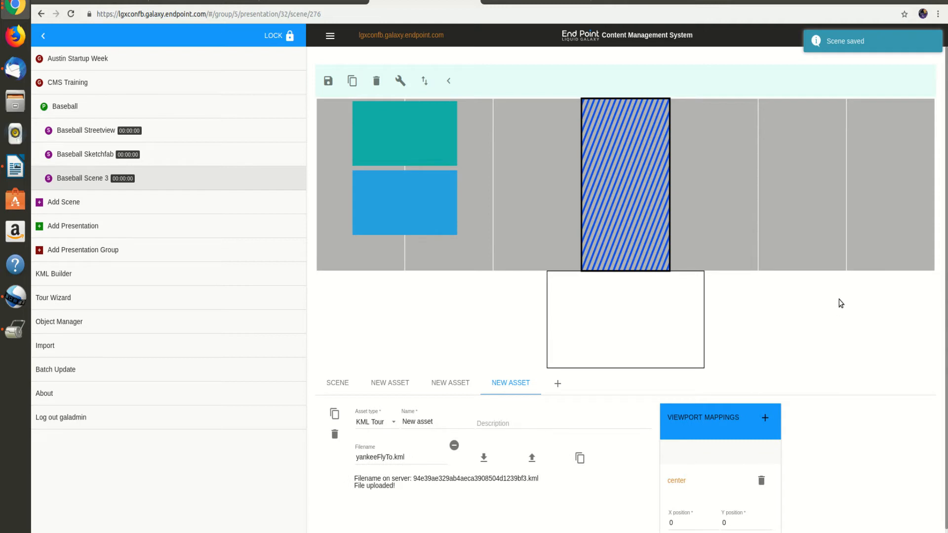
# Open the KML Tour asset's name for editing
pyautogui.scroll(-1, 843, 291)
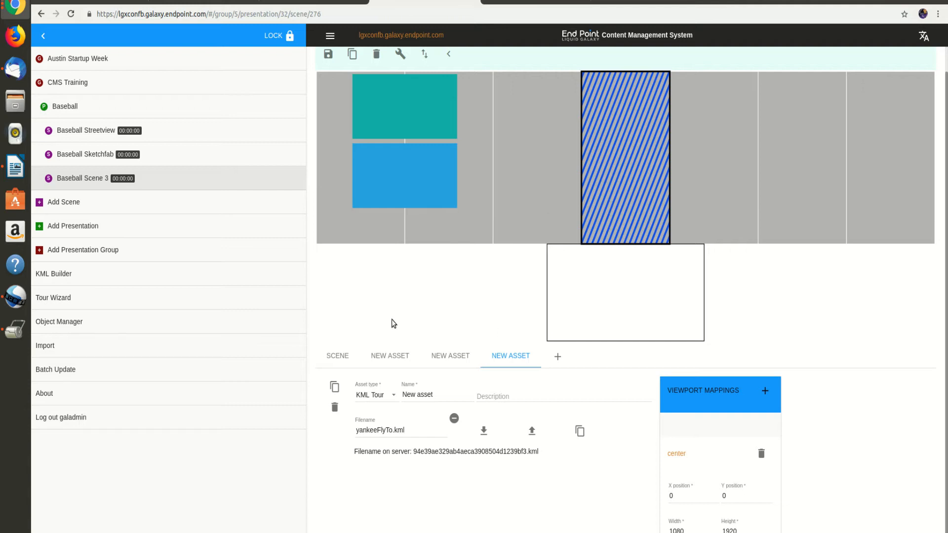
pyautogui.click(415, 395)
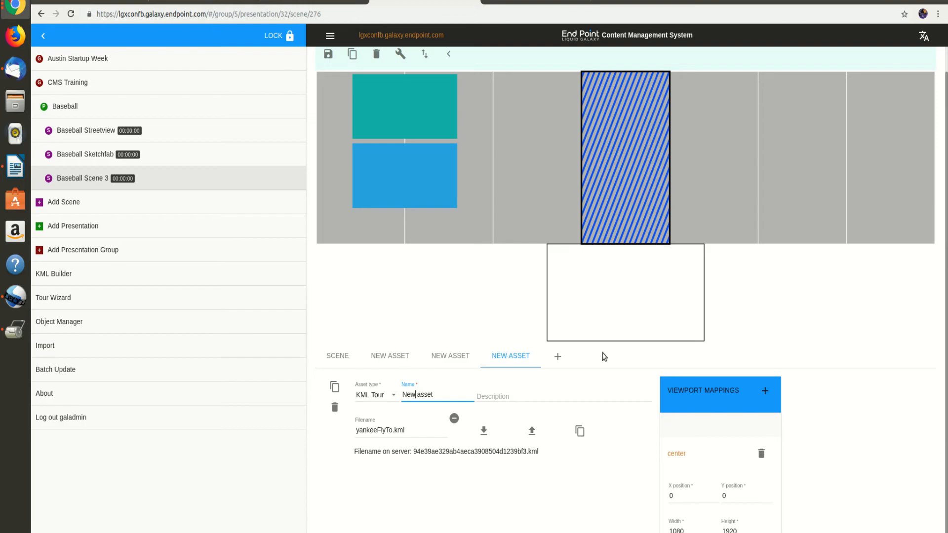